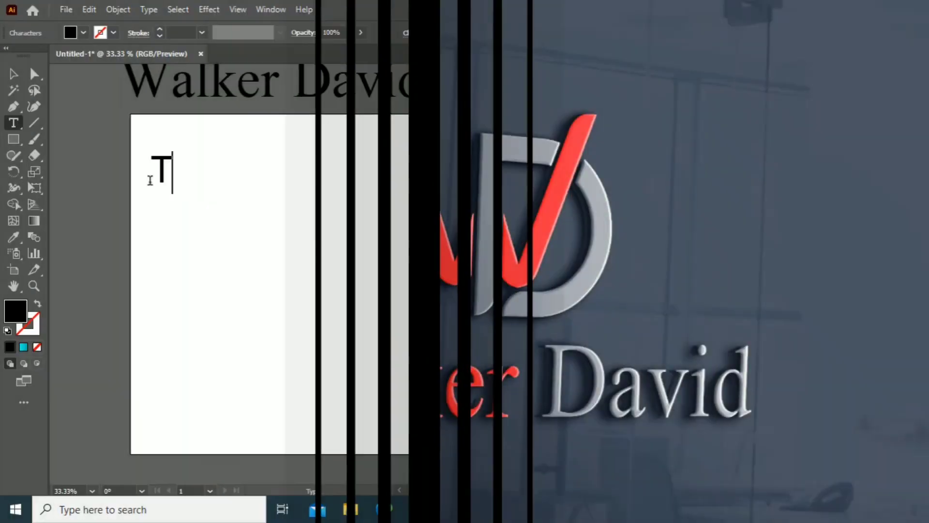
Type an intro caption on the artboard, then correct it down to the letters 'WD'.
type("o day i will show you")
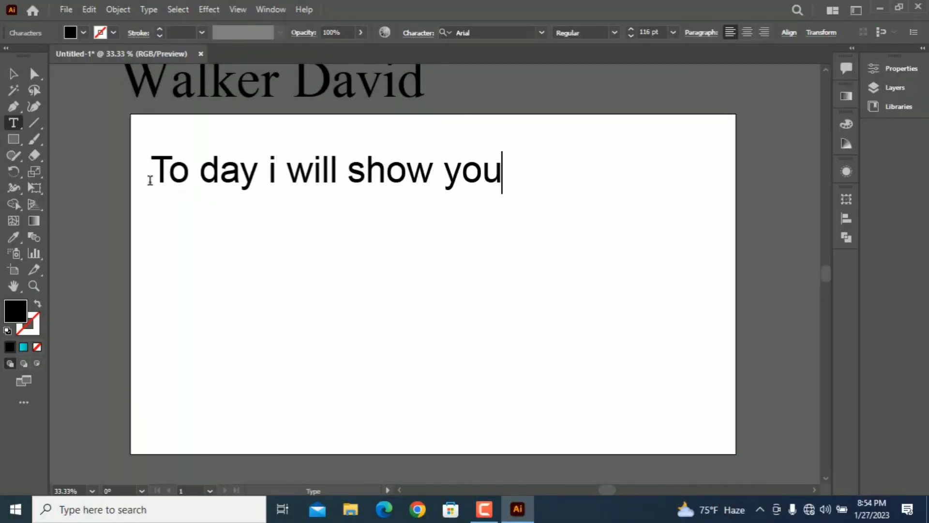
type("ow to make a pr")
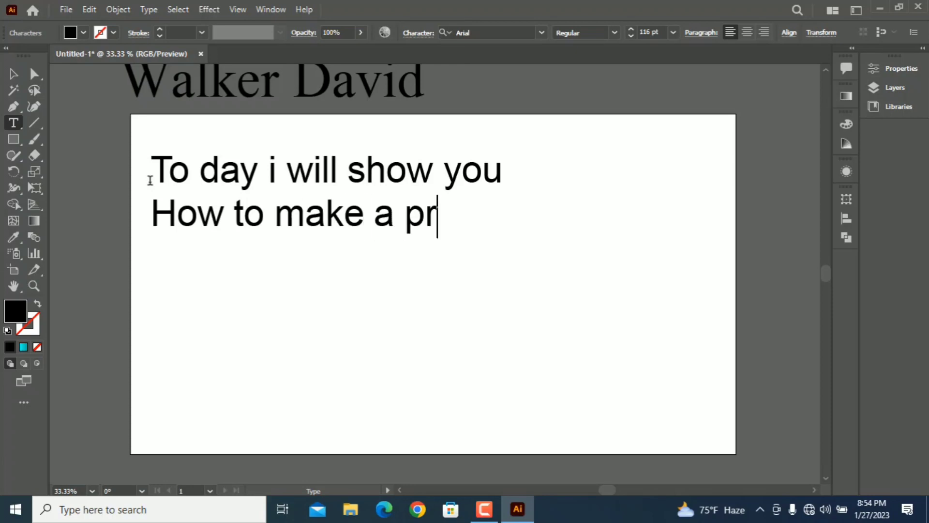
type("ofessional latte")
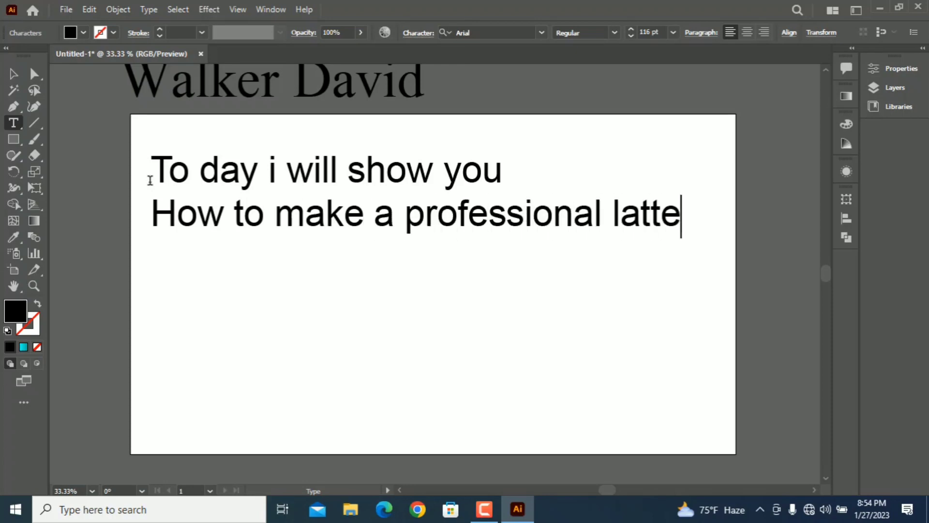
type("r logo design, test")
key("BackSpace")
key("BackSpace")
key("BackSpace")
type("ts strt")
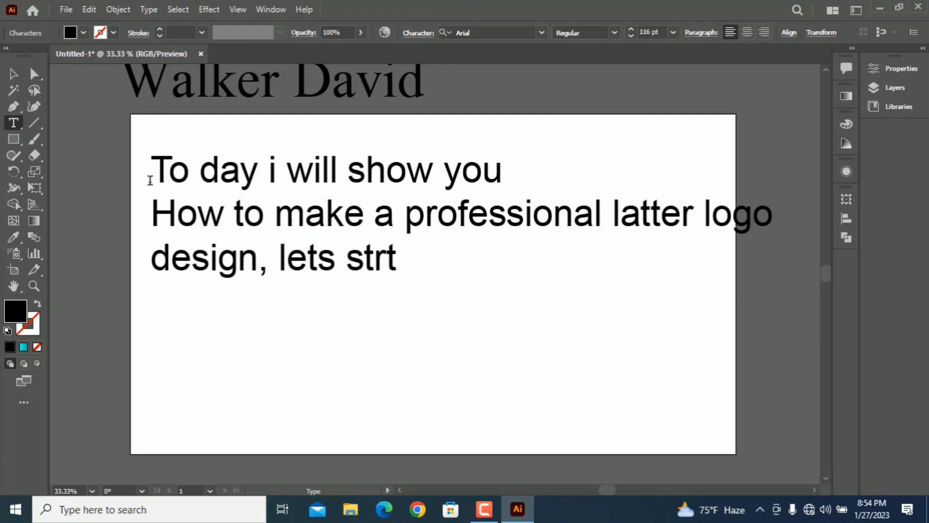
type("D")
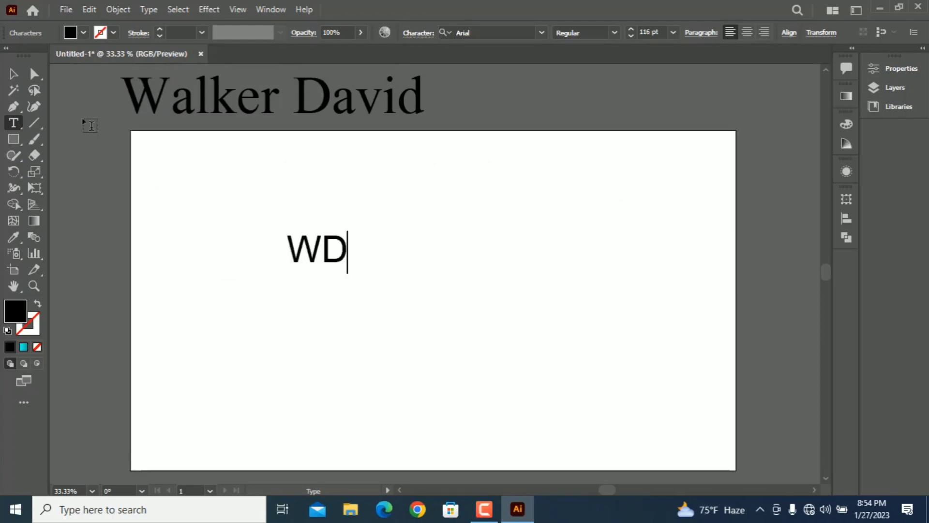
Enlarge the WD text, set it in the Cano font, and move it toward the centre.
key("Escape")
left_click_drag(350, 275, 394, 305)
left_click_drag(337, 233, 404, 294)
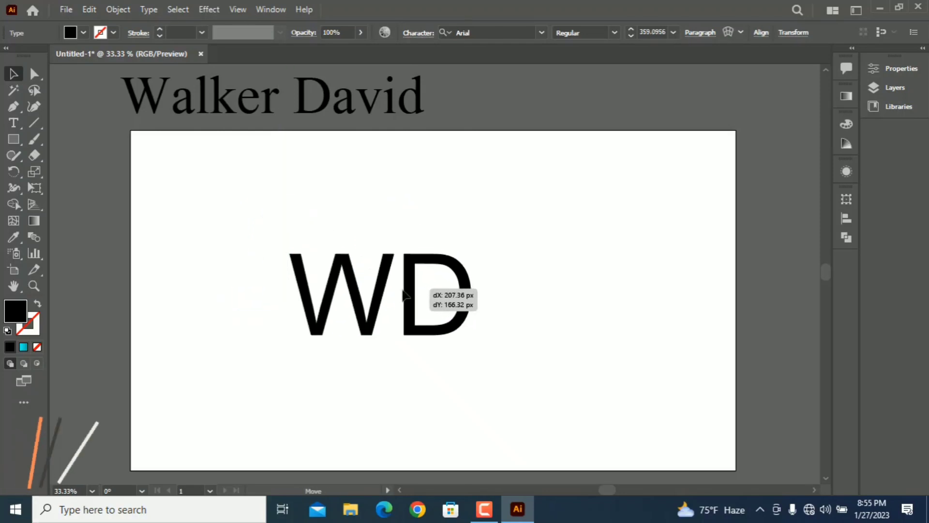
left_click(541, 32)
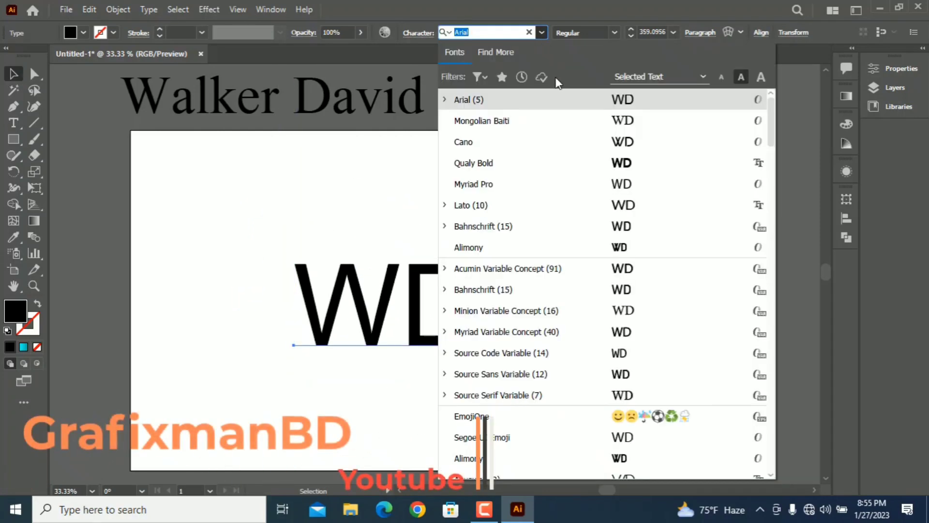
left_click(574, 145)
scroll(489, 283, "down", 2)
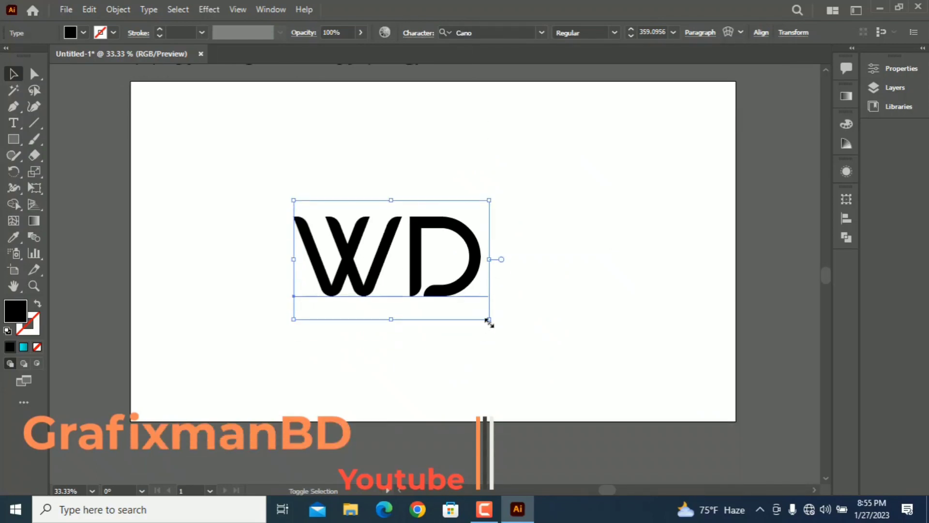
left_click_drag(488, 320, 512, 333)
left_click_drag(485, 303, 534, 283)
Convert the WD text to outlines and ungroup it into separate W and D shapes.
right_click(533, 282)
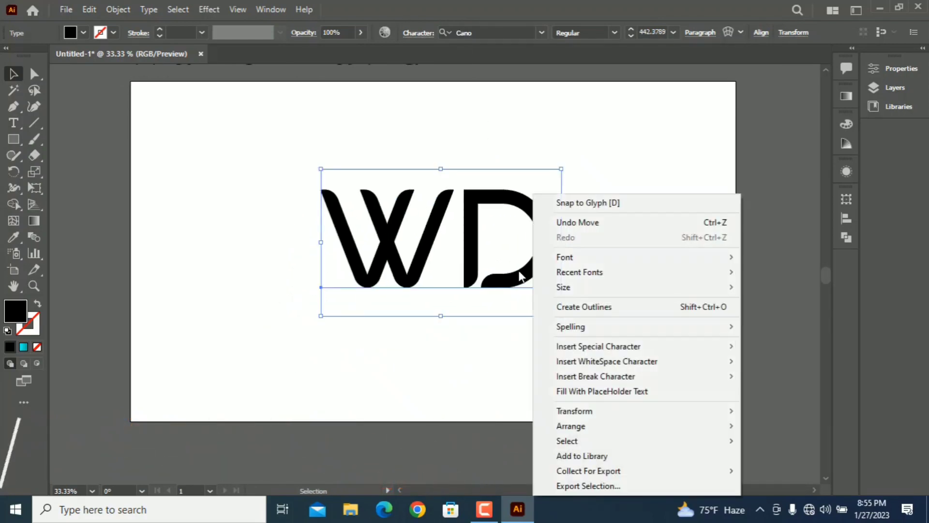
left_click(591, 307)
right_click(536, 263)
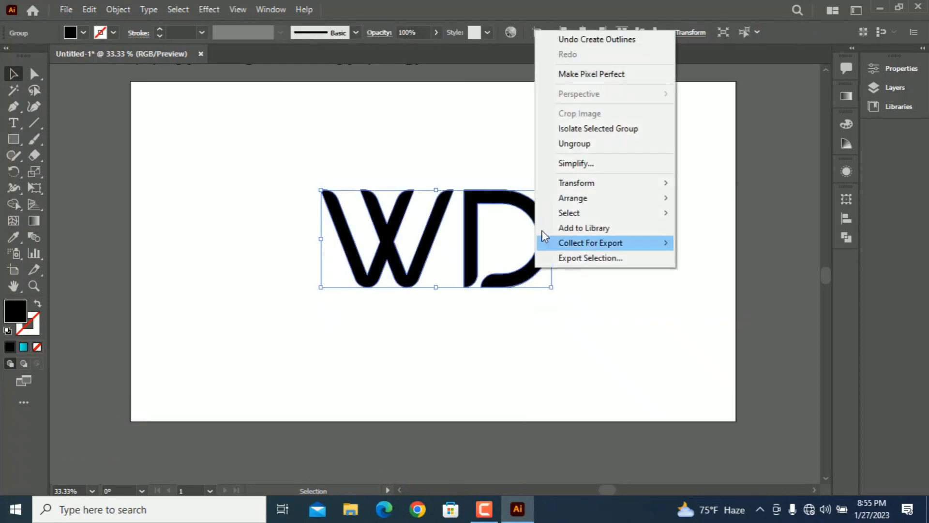
left_click(574, 143)
left_click(626, 248)
left_click(540, 272)
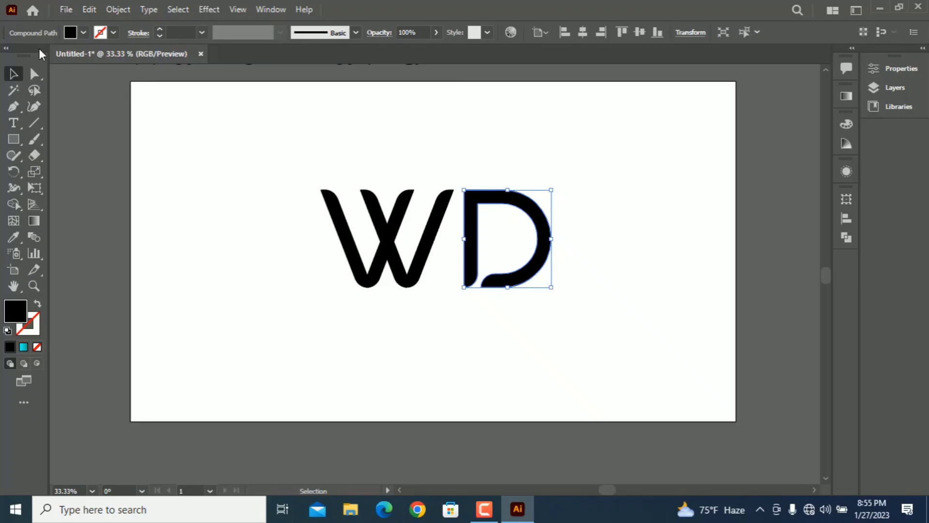
Draw a horizontal Pen line across the W's middle and select it with the W.
left_click(13, 108)
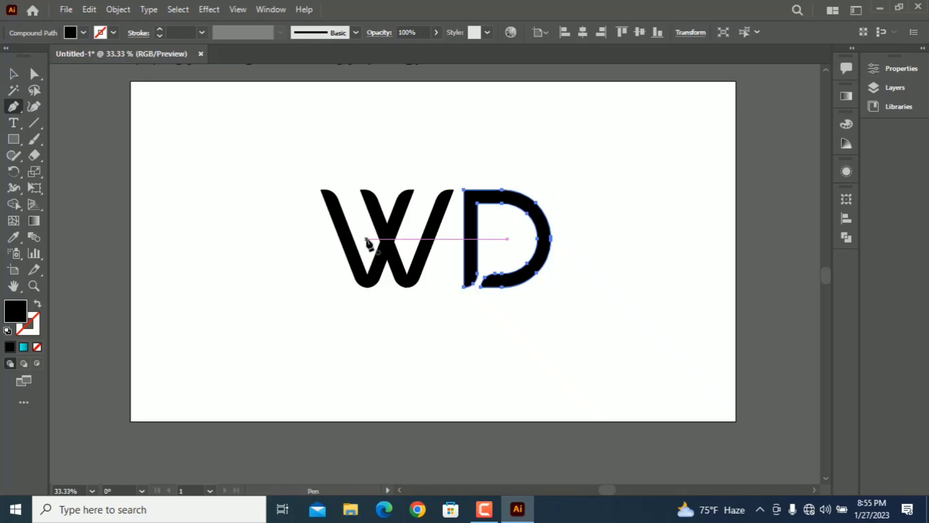
scroll(367, 239, "up", 3)
left_click(368, 249)
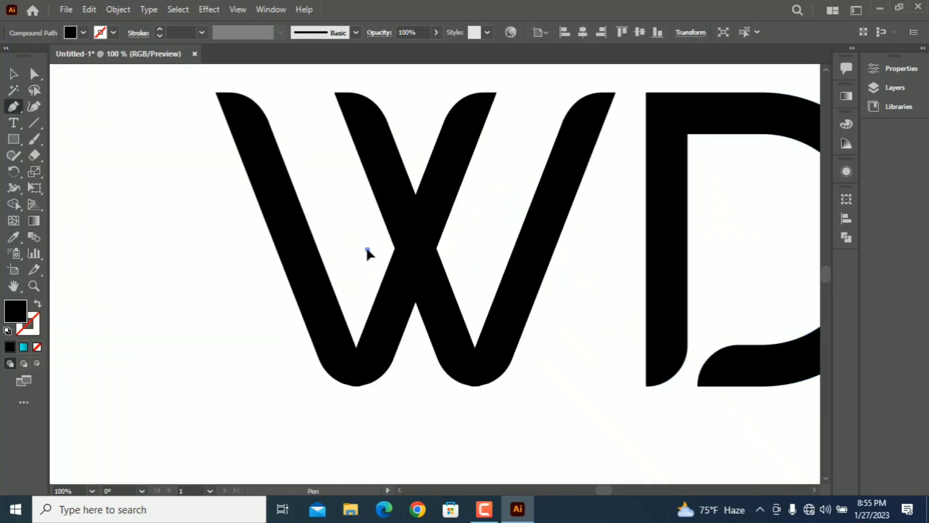
left_click(473, 249)
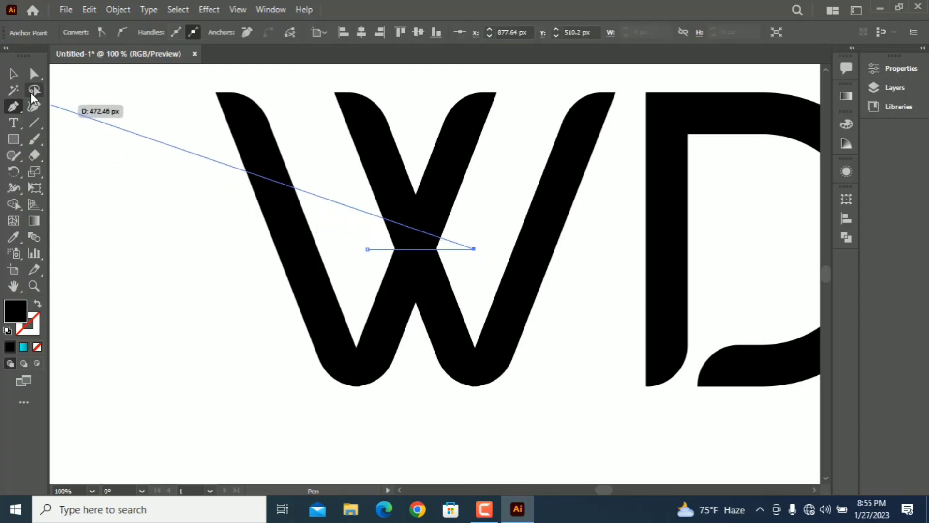
key("v")
left_click_drag(146, 193, 382, 320)
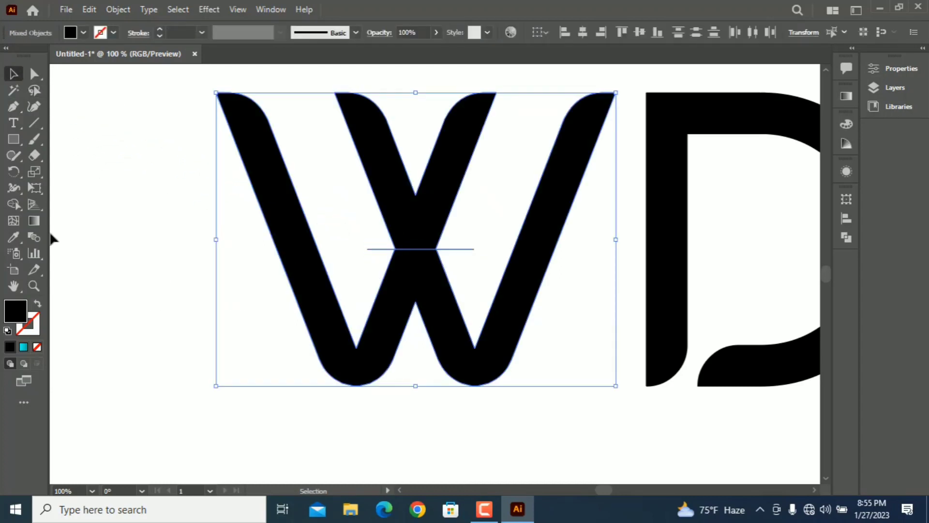
Delete the W's middle peak above the line with Shape Builder, then remove the cutting line.
key("shift+m")
left_click(423, 217, "alt")
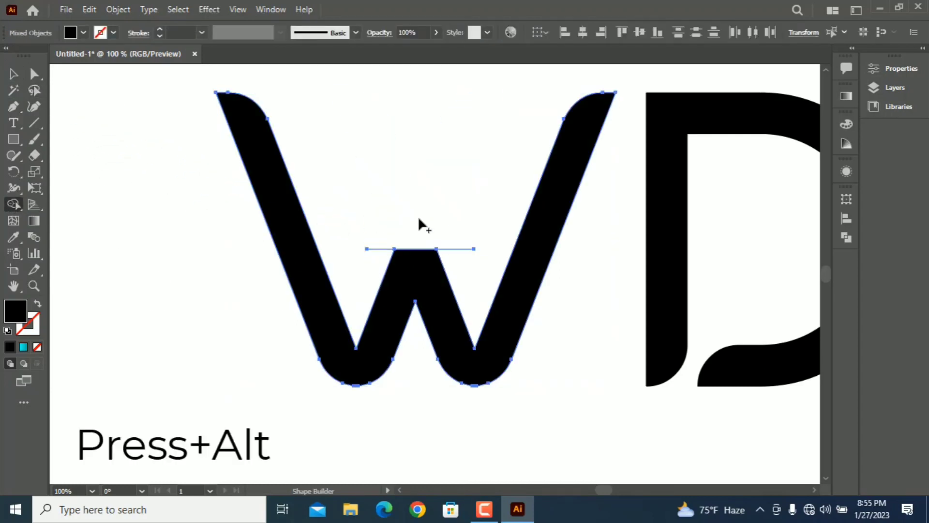
left_click(14, 74)
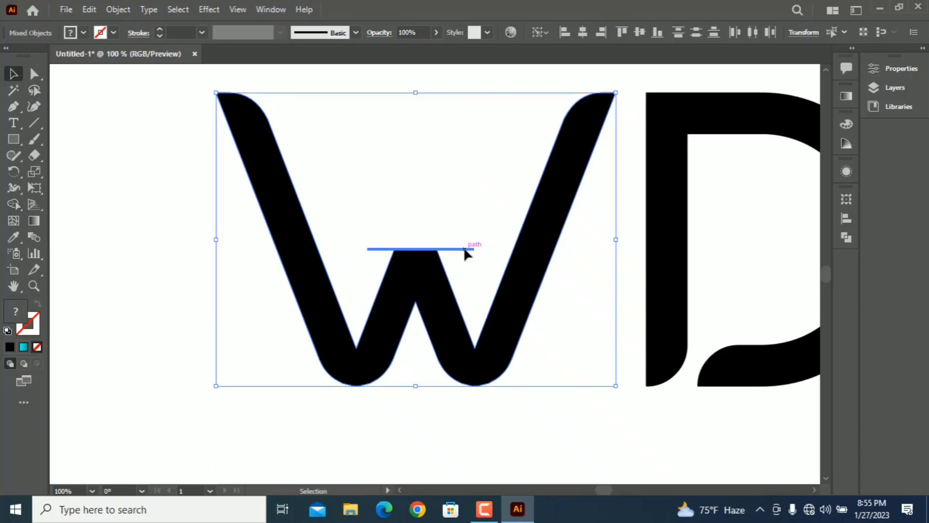
left_click(512, 264)
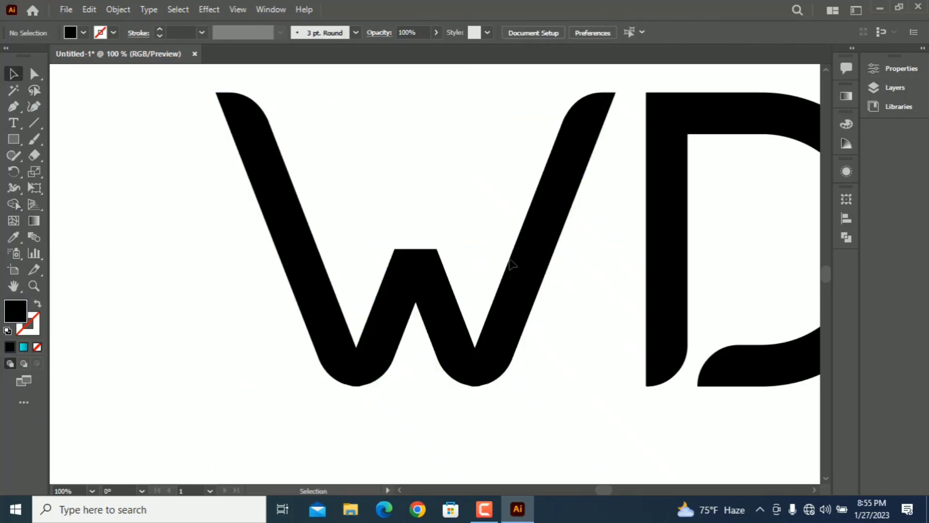
left_click(455, 249)
key("Delete")
scroll(521, 289, "down", 2)
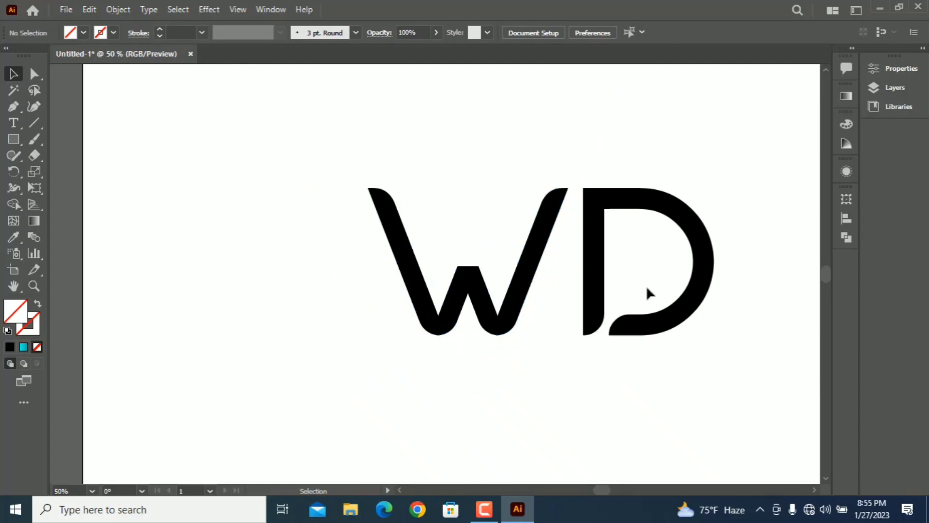
Move the D left so it overlaps the W, fine-tuning its position.
left_click_drag(612, 201, 484, 215)
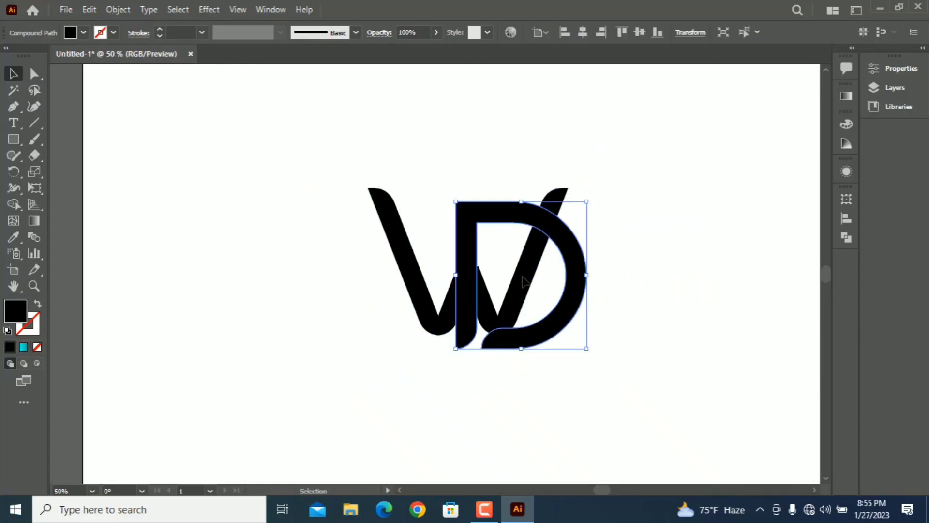
scroll(518, 196, "down", 2)
left_click_drag(503, 186, 508, 198)
scroll(555, 318, "up", 3)
left_click_drag(424, 289, 445, 301)
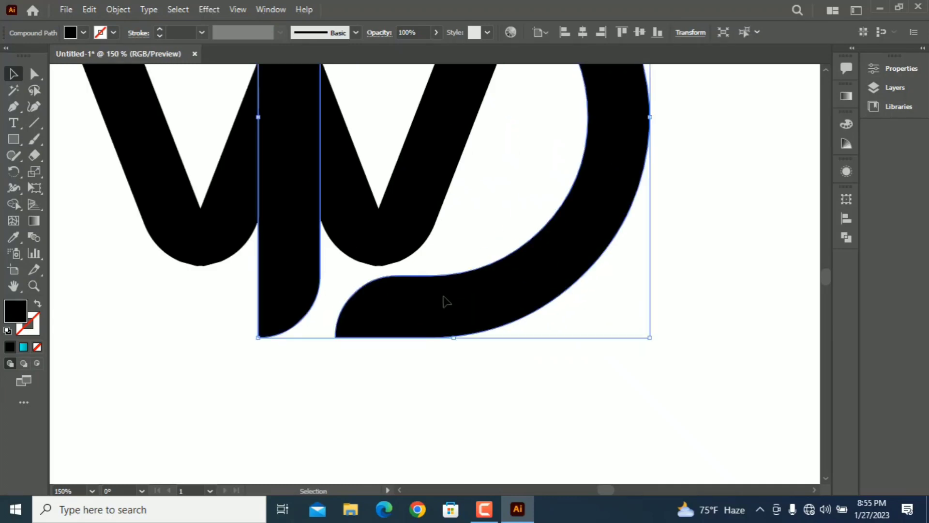
scroll(573, 335, "down", 2)
left_click(573, 335)
left_click(439, 141)
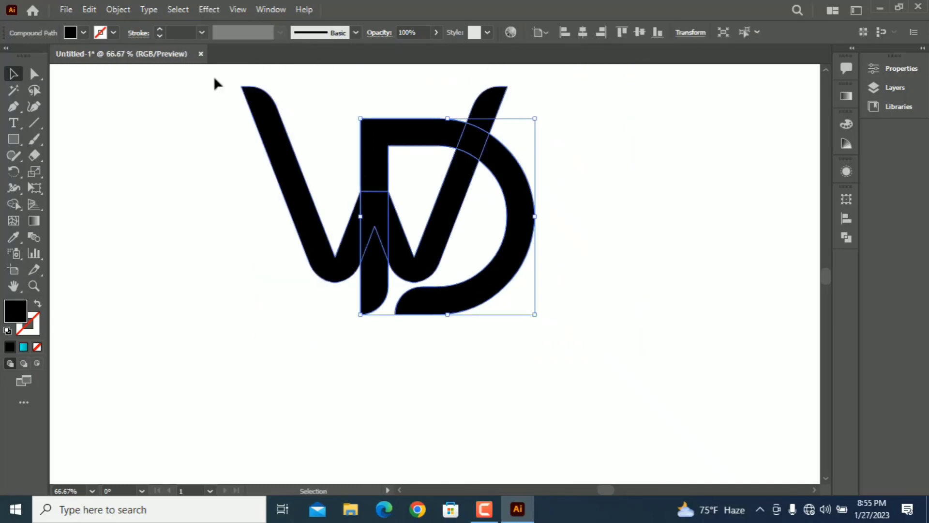
Apply Offset Path to the D, then merge the W's middle region with the D's stem using Shape Builder.
left_click(120, 10)
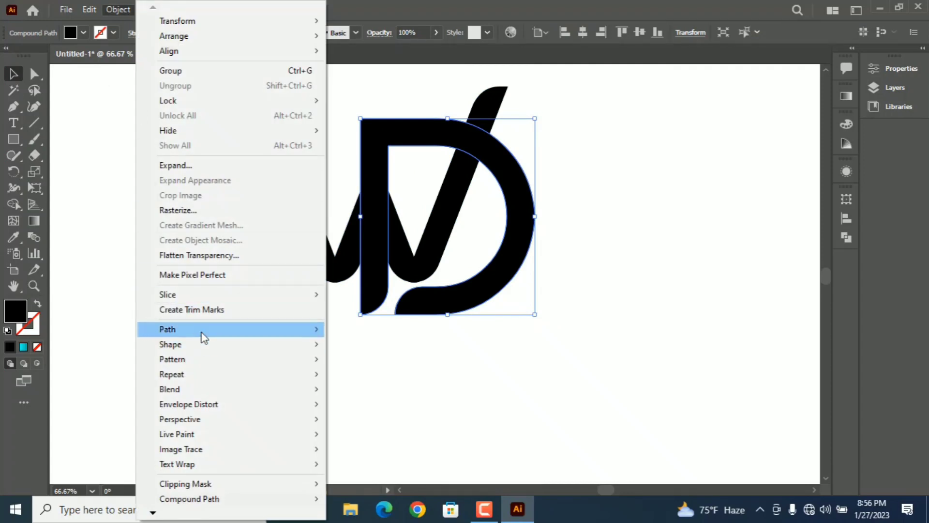
mouse_move(167, 329)
left_click(385, 379)
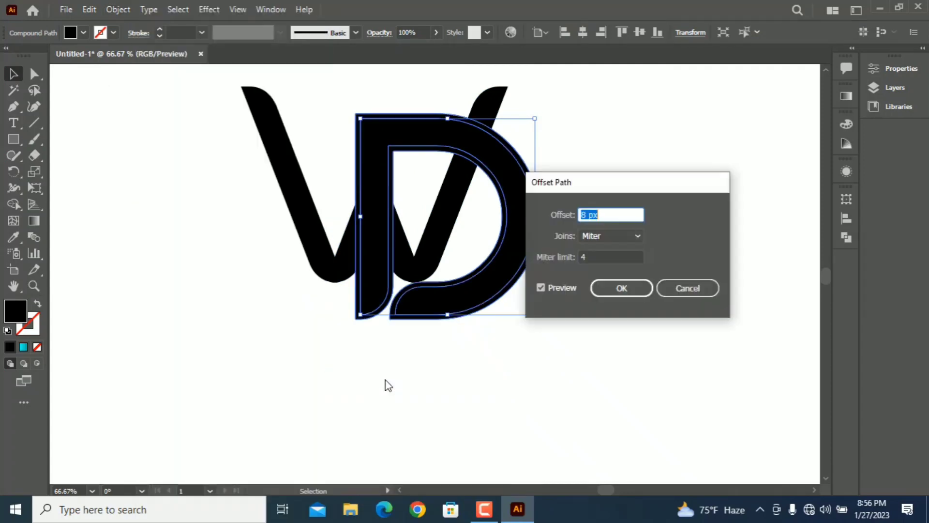
left_click(616, 286)
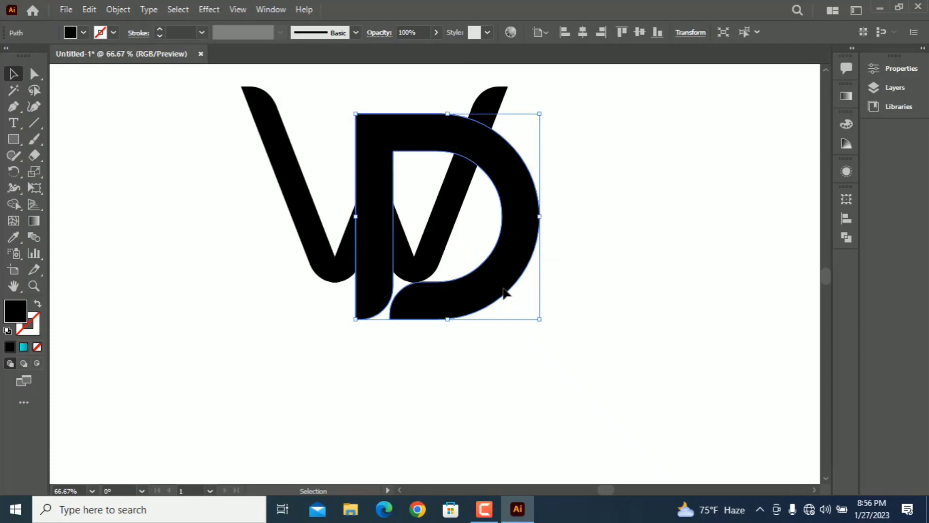
left_click(298, 210, "shift")
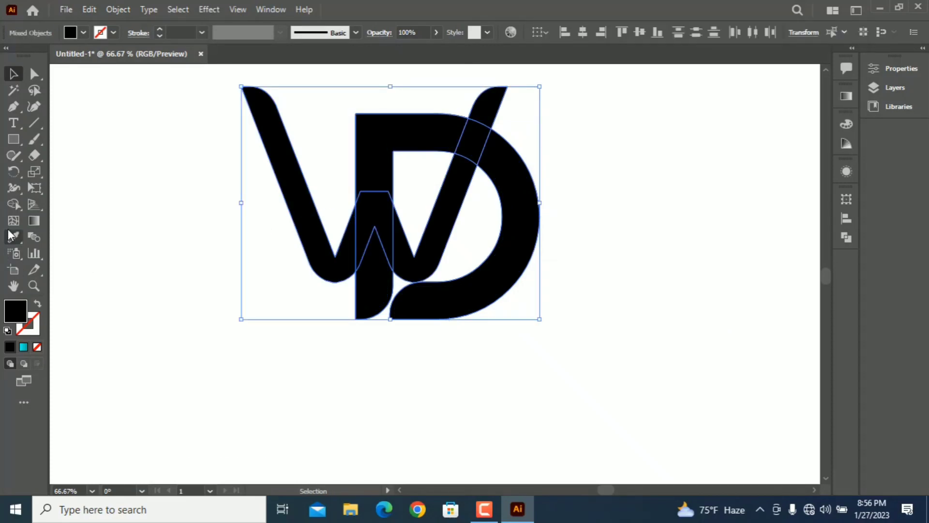
left_click(14, 204)
left_click_drag(376, 275, 404, 141)
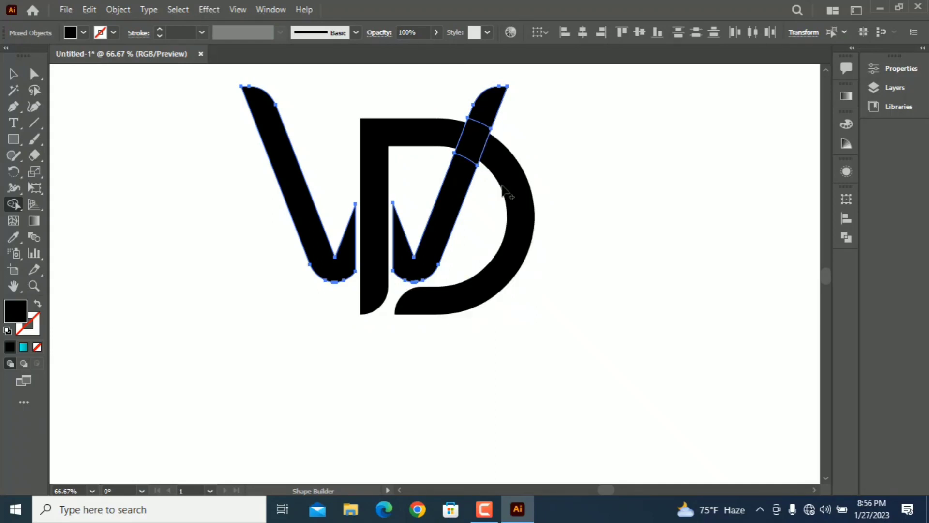
Delete the leftover sliver of the W and reselect the W alone.
left_click(13, 75)
left_click(605, 208)
left_click(468, 162)
key("Delete")
left_click(438, 254)
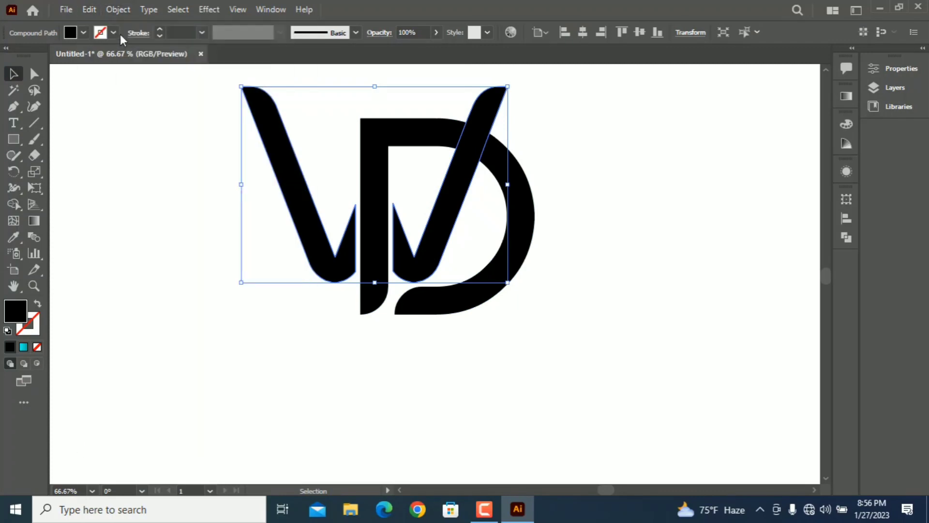
left_click(119, 11)
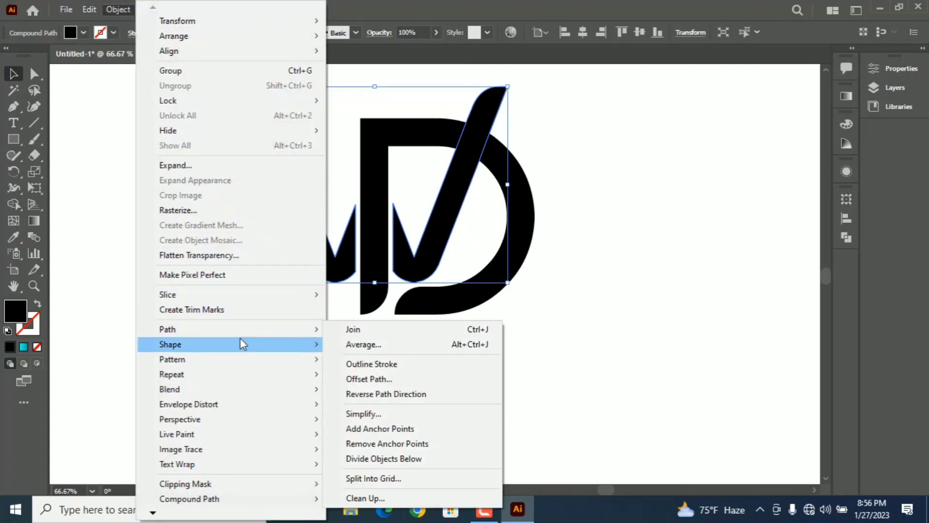
Offset the W's path and use Shape Builder to cut a gap in the D's top around the W's right stroke.
left_click(381, 379)
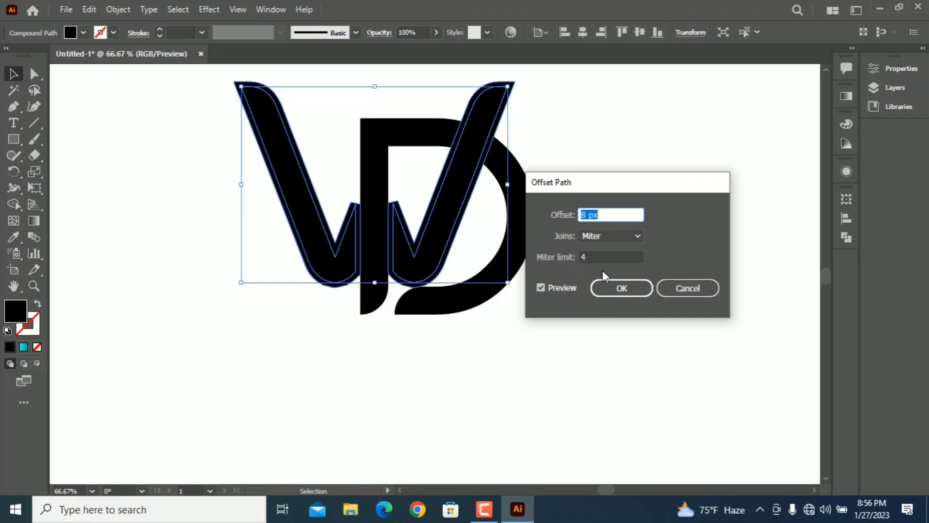
left_click(609, 289)
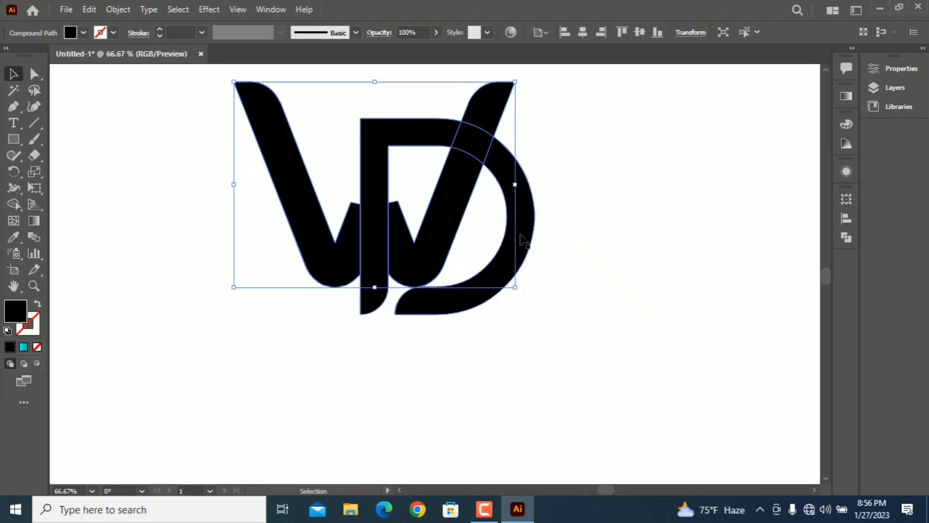
left_click(522, 239, "shift")
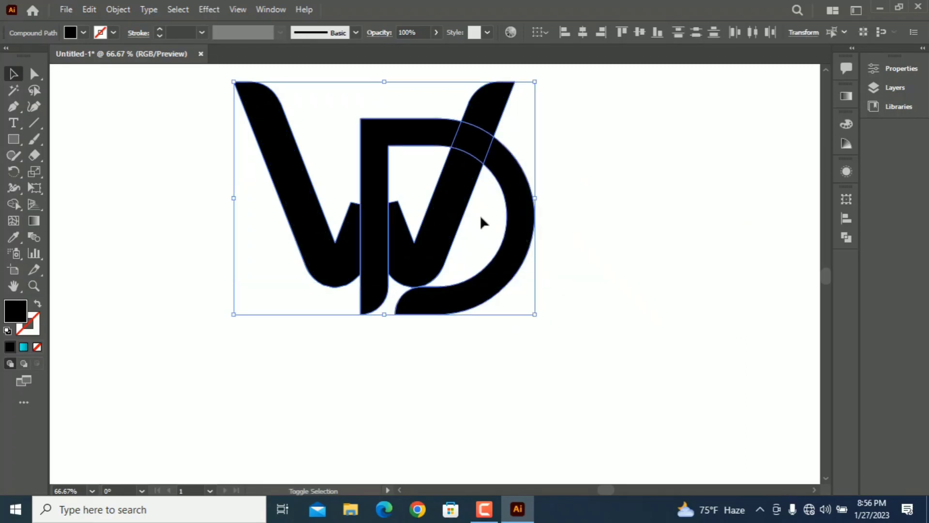
left_click(13, 205)
left_click(328, 249)
left_click(490, 154, "alt")
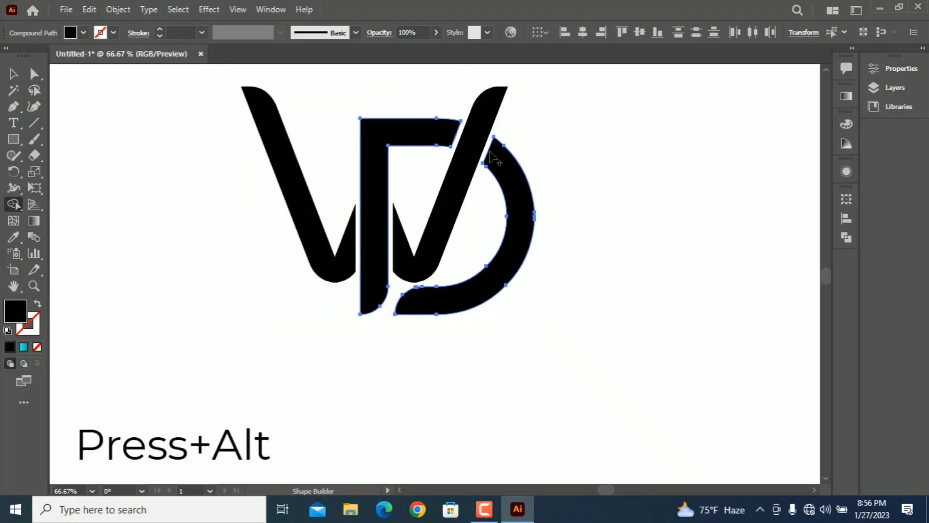
left_click(12, 76)
left_click(183, 167)
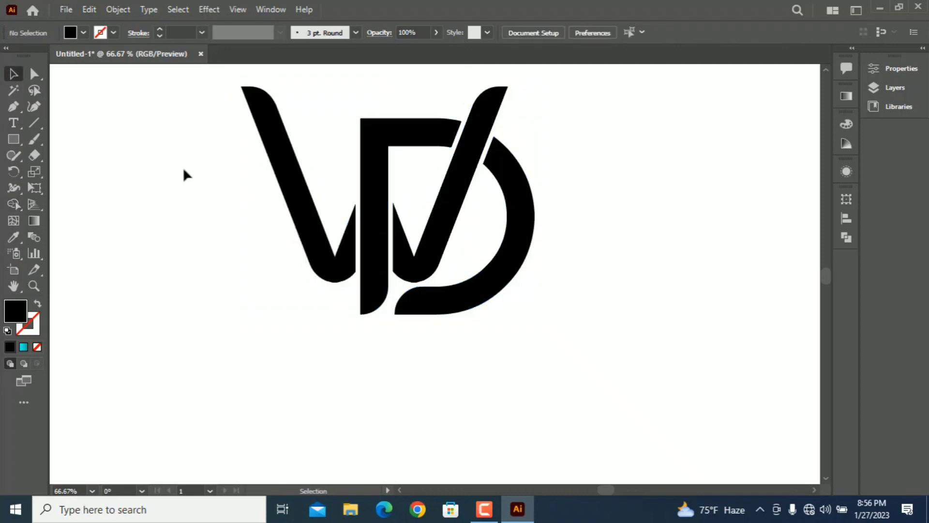
Fill the W with dark indigo (0a0919) from the Color Picker.
scroll(387, 242, "down", 2)
left_click_drag(289, 183, 463, 284)
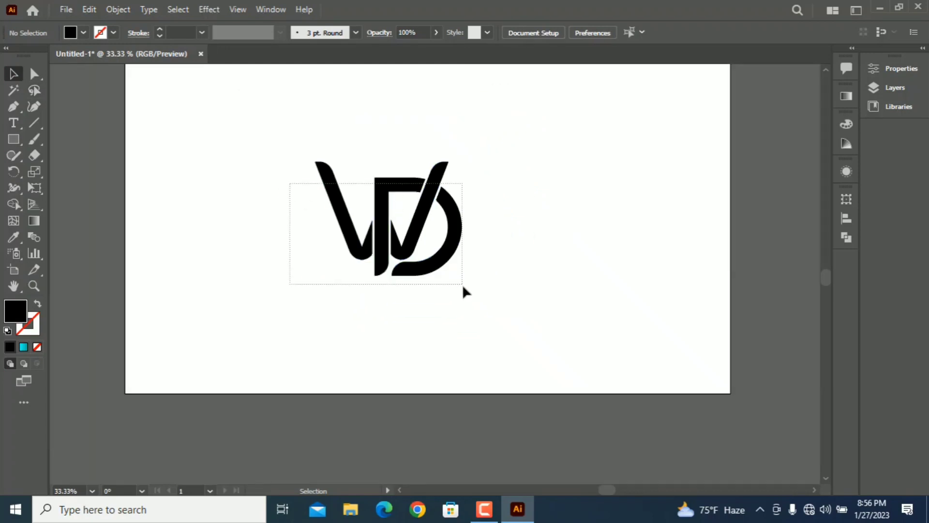
right_click(419, 239)
left_click(353, 319)
left_click(358, 244)
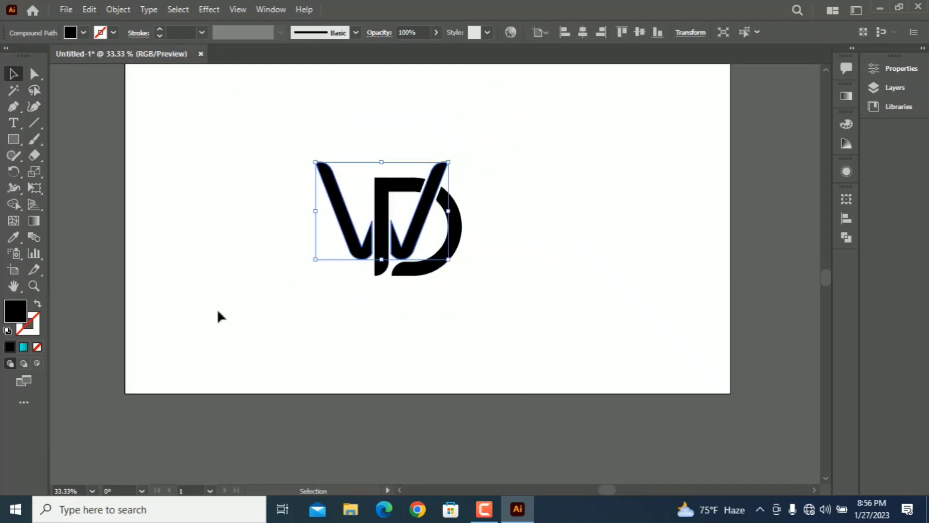
double_click(16, 318)
left_click_drag(669, 248, 681, 203)
left_click(636, 283)
mouse_move(623, 276)
left_mouse_down()
mouse_move(621, 295)
mouse_move(601, 309)
left_mouse_up()
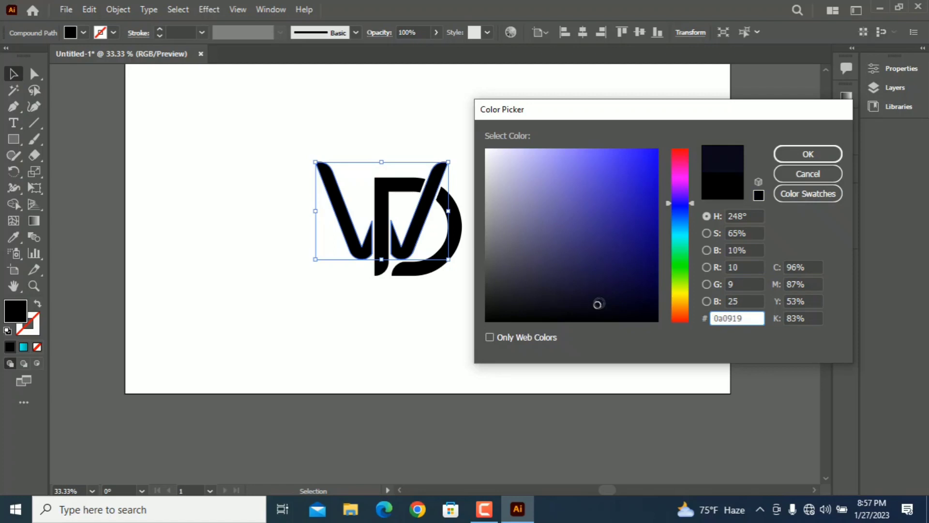
left_click(808, 154)
Fill the D with medium gray from the Fill swatches.
left_click(456, 257)
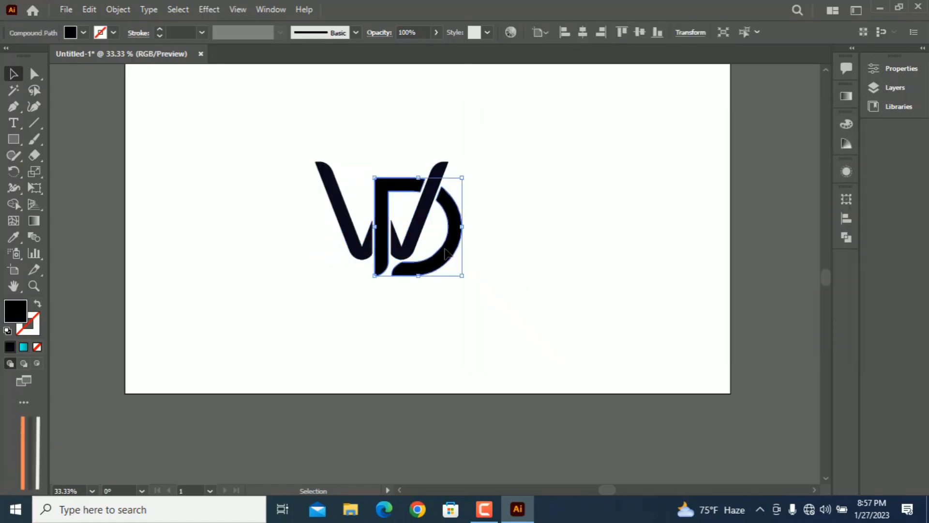
left_click(83, 33)
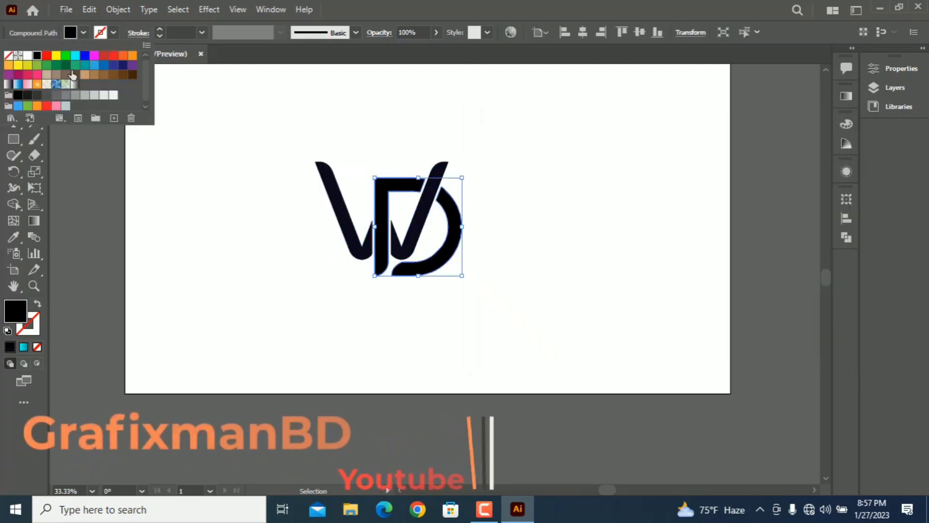
left_click(36, 96)
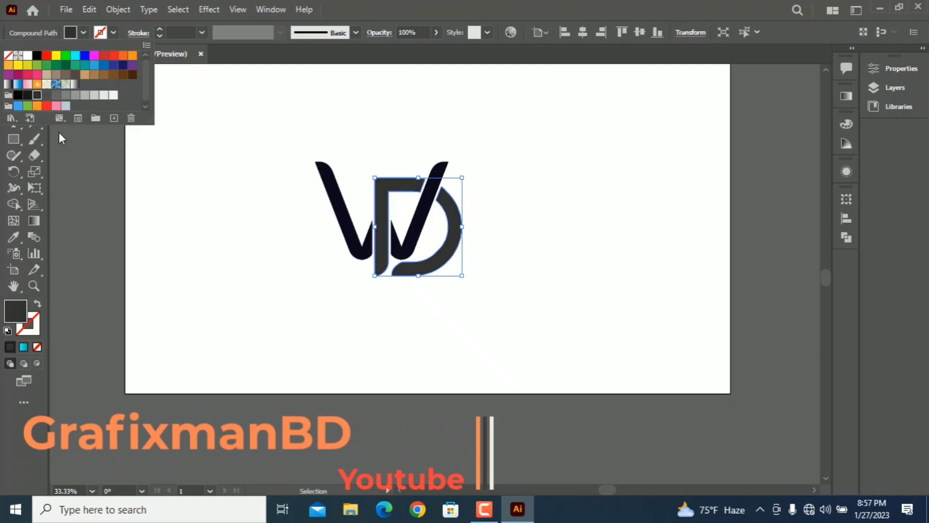
left_click(56, 96)
left_click(231, 255)
left_click(295, 304)
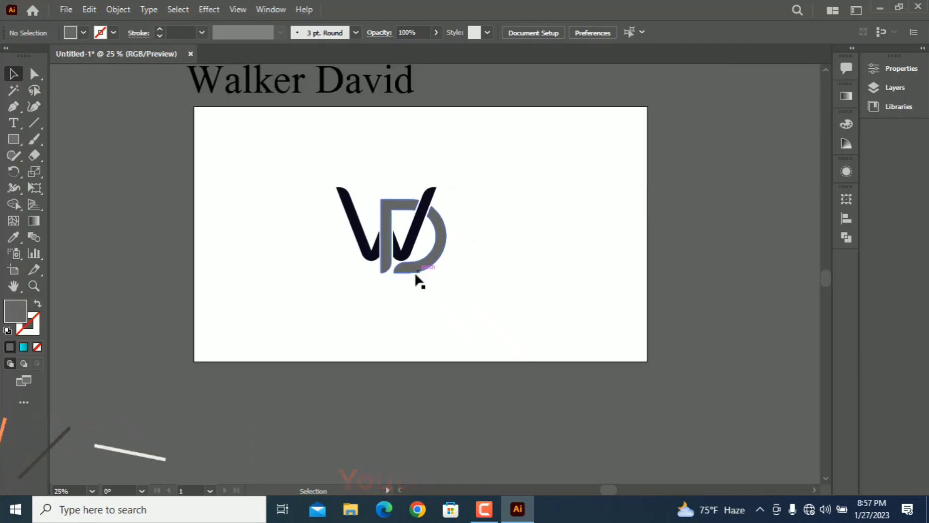
Move the Walker David text below the WD logo on the artboard.
left_click(255, 145)
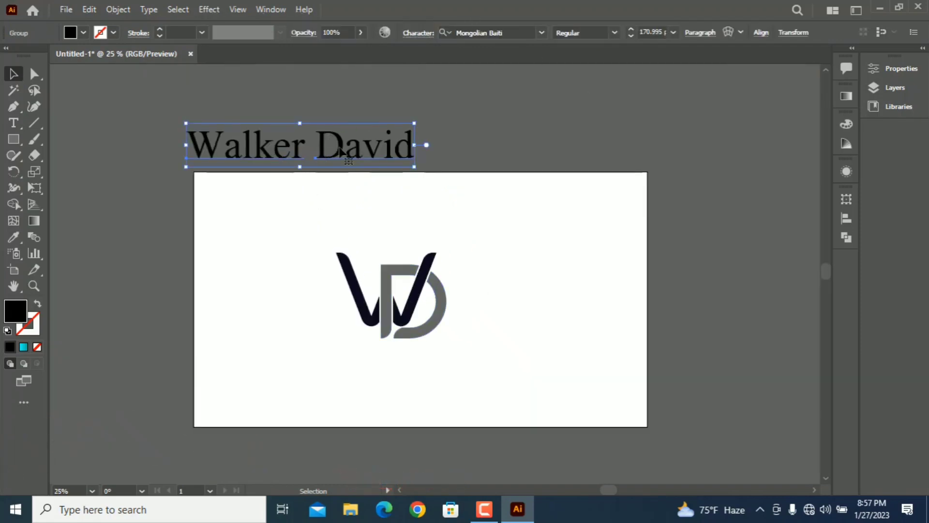
left_click_drag(341, 152, 515, 389)
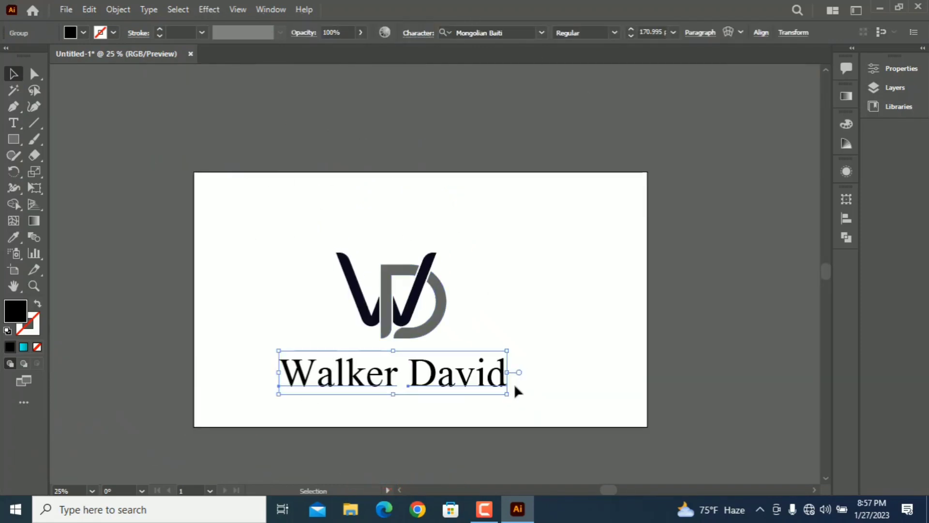
scroll(515, 389, "up", 1)
scroll(527, 390, "down", 2)
left_click_drag(332, 280, 533, 408)
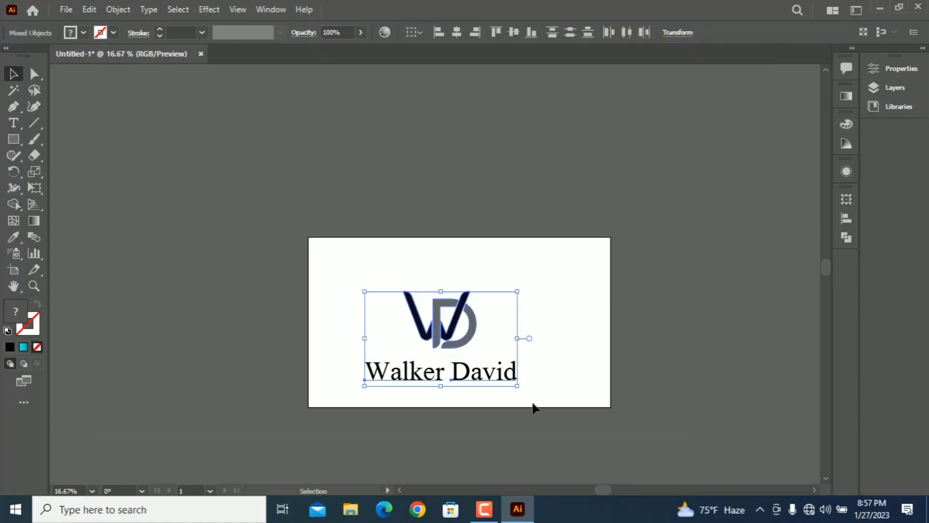
left_click(379, 281)
left_click(474, 329)
Group the WD monogram's pieces and centre it horizontally with the text.
scroll(486, 320, "up", 2)
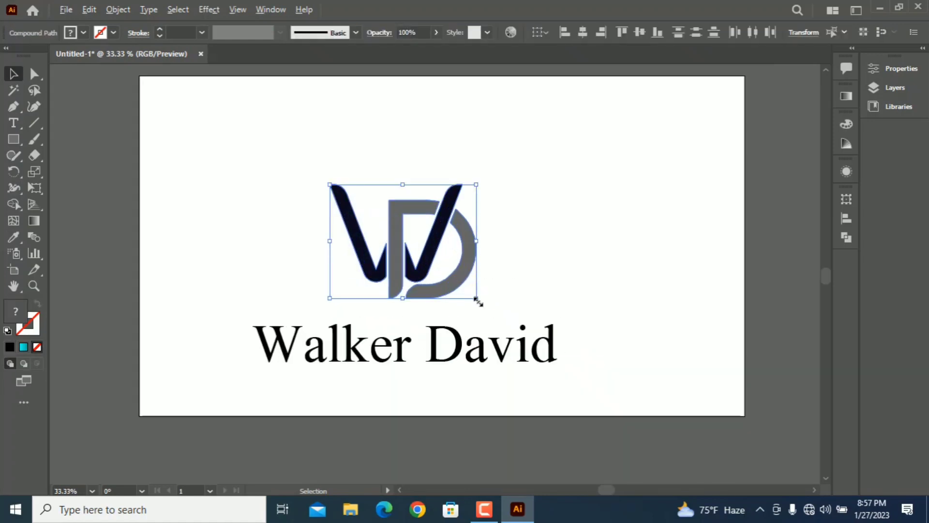
left_click(90, 9)
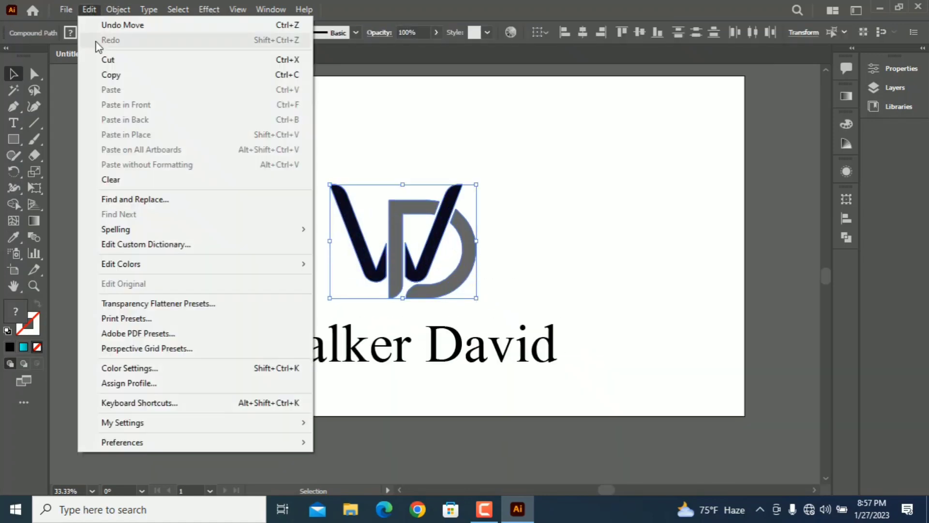
left_click(183, 72)
left_click(638, 245)
left_click_drag(282, 227, 529, 396)
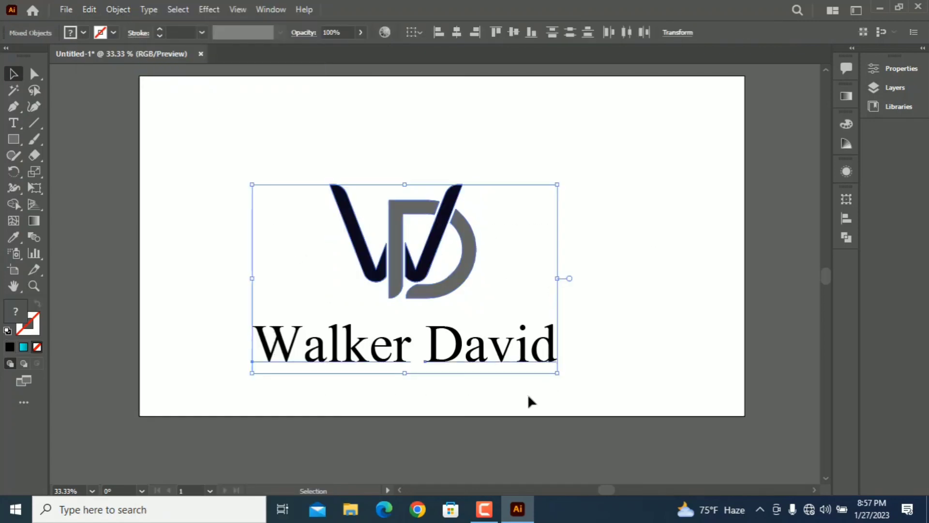
left_click(456, 33)
left_click(578, 261)
left_click(537, 348)
left_click_drag(538, 349, 578, 378)
left_click_drag(533, 349, 537, 344)
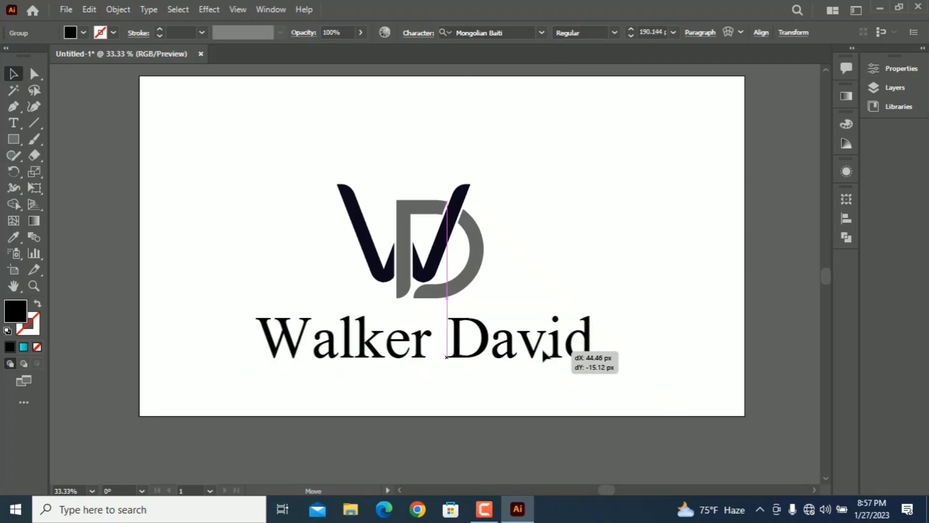
left_click_drag(289, 160, 573, 367)
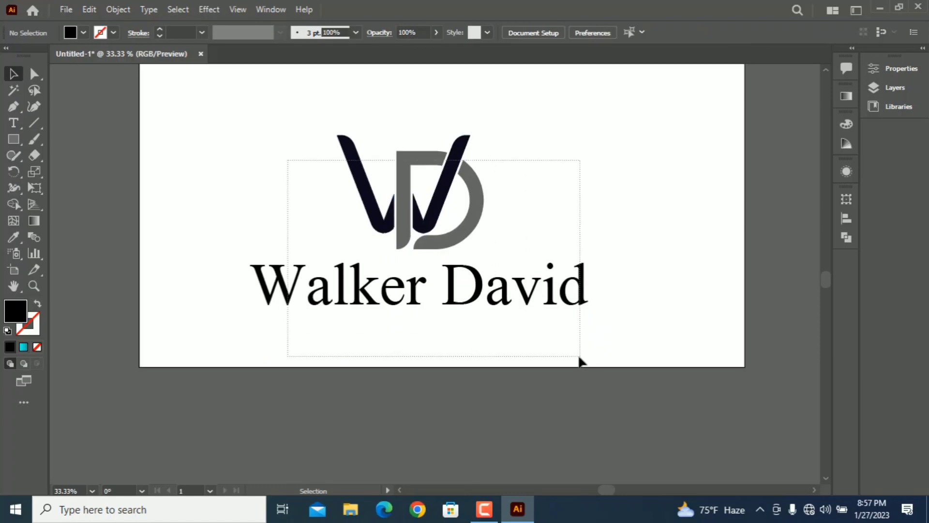
scroll(574, 368, "up", 1)
left_click_drag(453, 339, 469, 316)
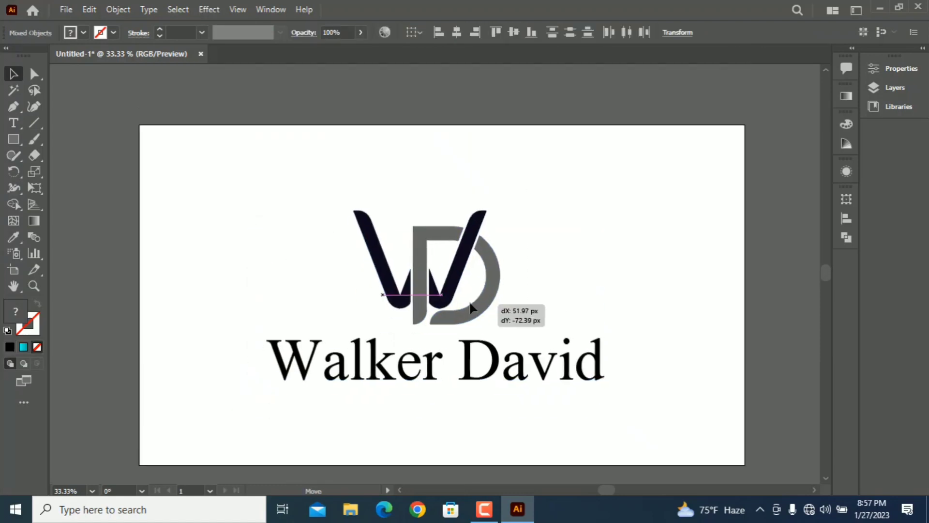
left_click(624, 363)
left_click(581, 371)
right_click(564, 383)
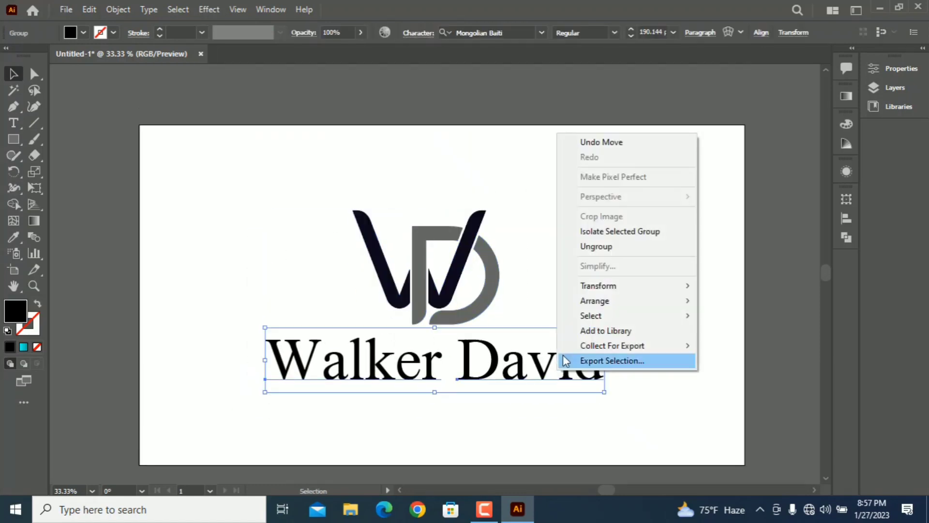
left_click(596, 246)
left_click(563, 384)
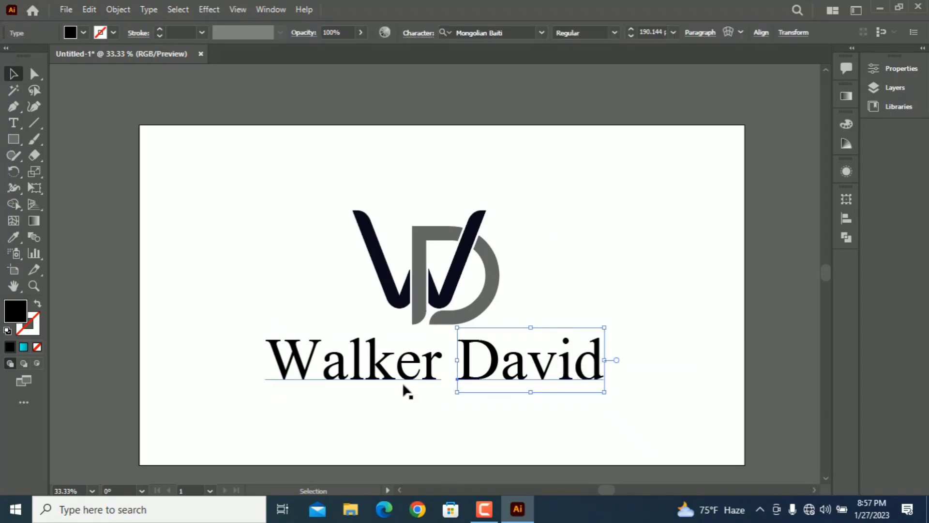
right_click(481, 361)
left_click(678, 308)
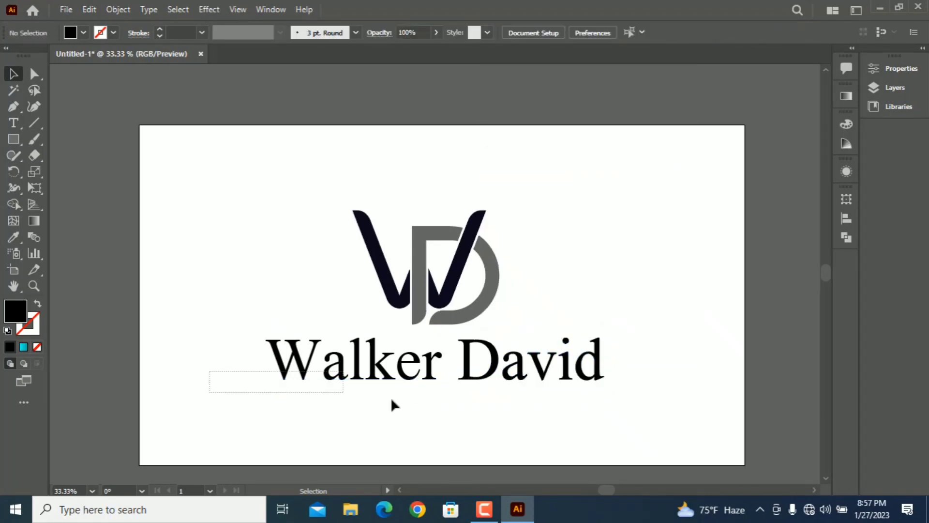
left_click_drag(391, 399, 476, 429)
right_click(384, 382)
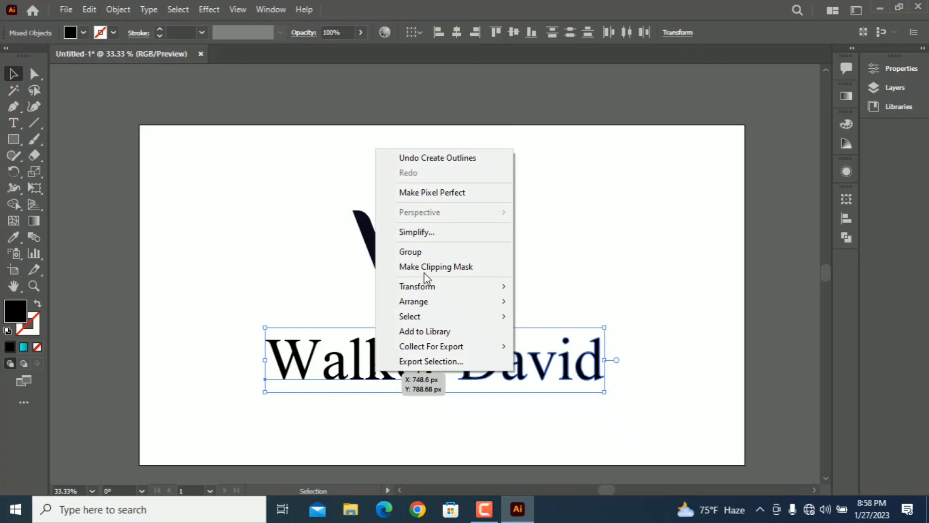
left_click(256, 291)
right_click(364, 359)
left_click(439, 169)
Colour the whole name line with the W's dark indigo using the Eyedropper.
left_click_drag(220, 376, 658, 420)
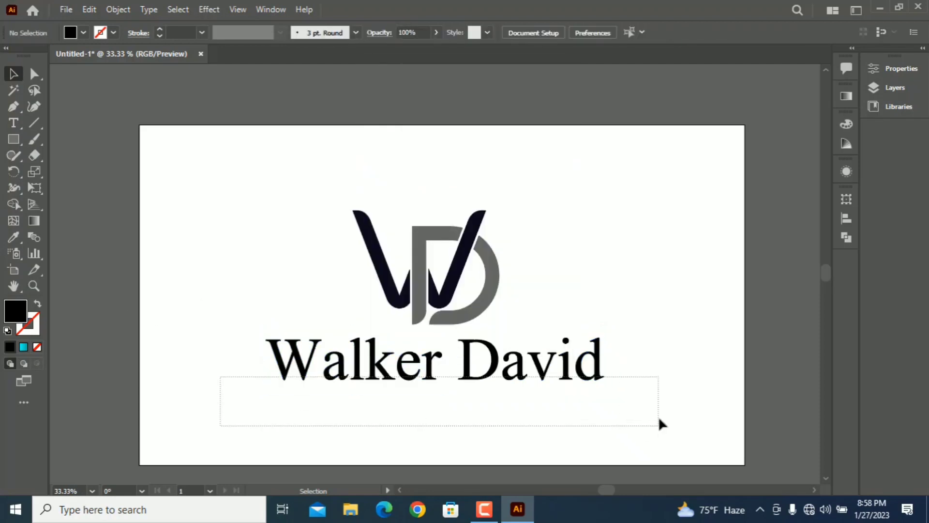
left_click(13, 236)
left_click(379, 249)
left_click(14, 75)
left_click(86, 154)
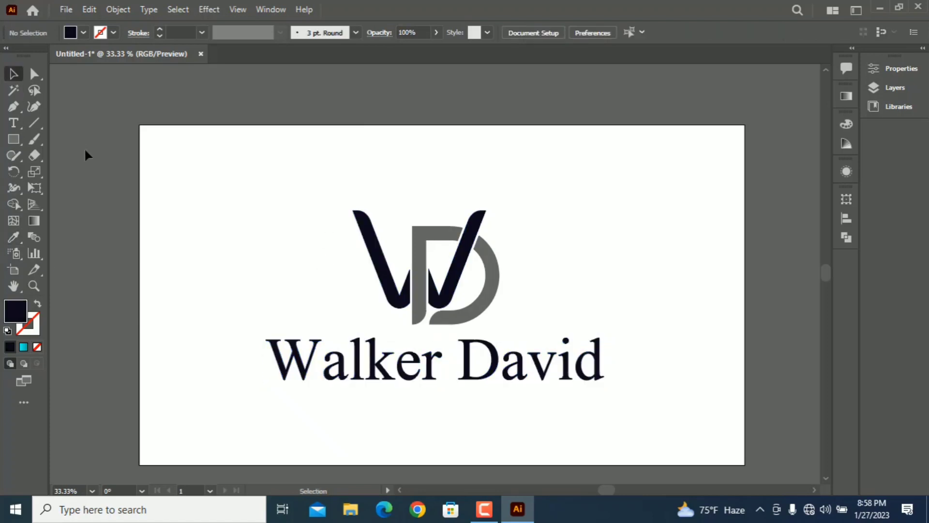
Give the word David the D's gray with the Eyedropper.
left_click(293, 346)
left_click(492, 379)
key("i")
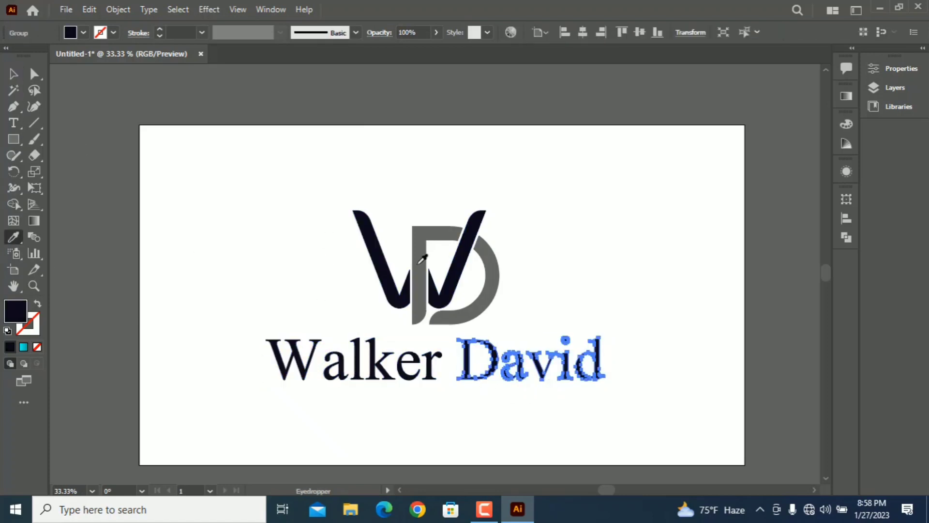
left_click(495, 283)
left_click(14, 74)
left_click(271, 232)
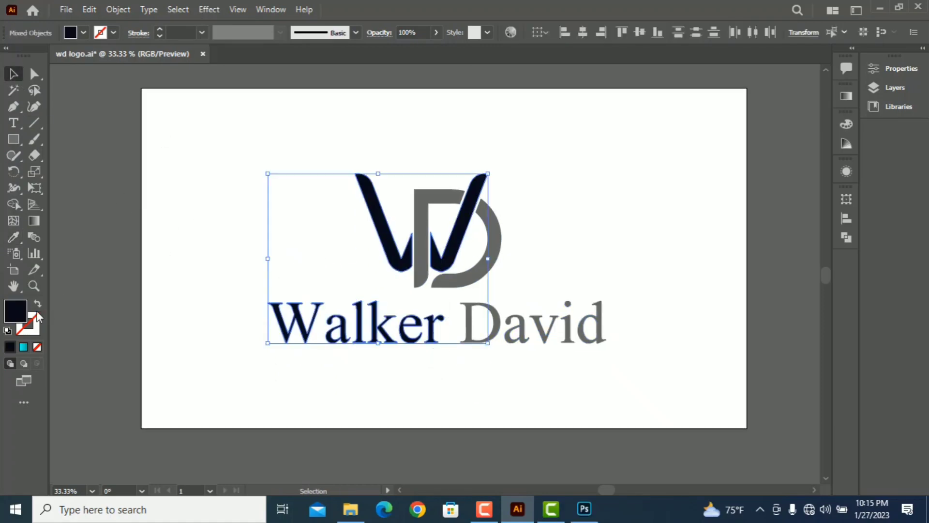
Fill the W and the word Walker with bright red (f21919).
left_click(114, 207)
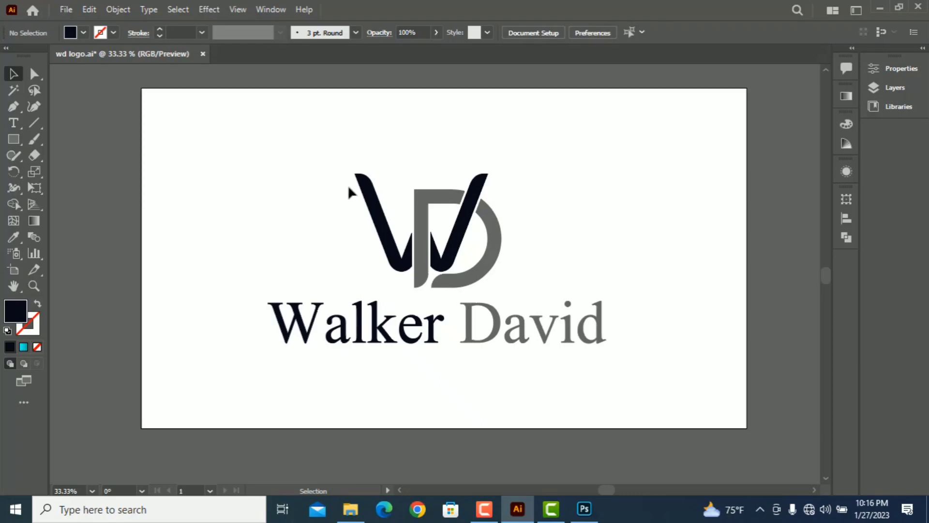
left_click(373, 208)
left_click(362, 310, "shift")
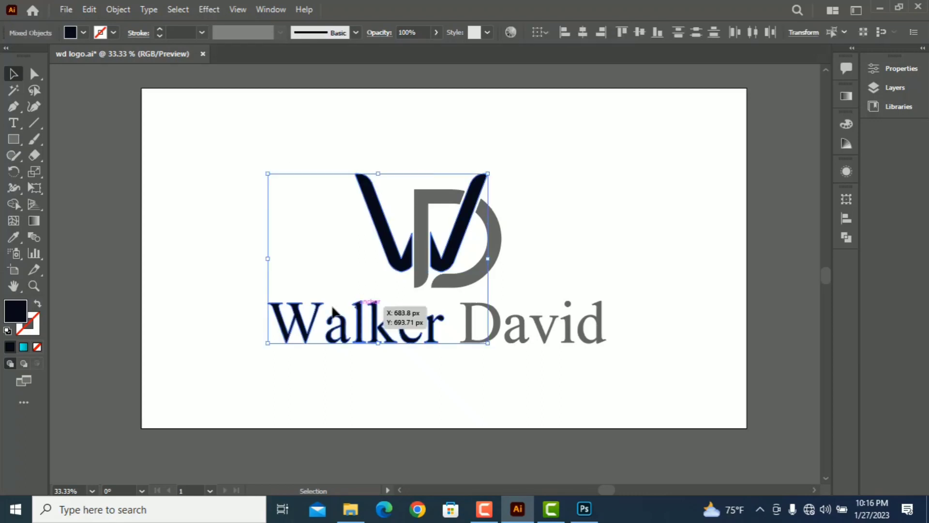
double_click(12, 311)
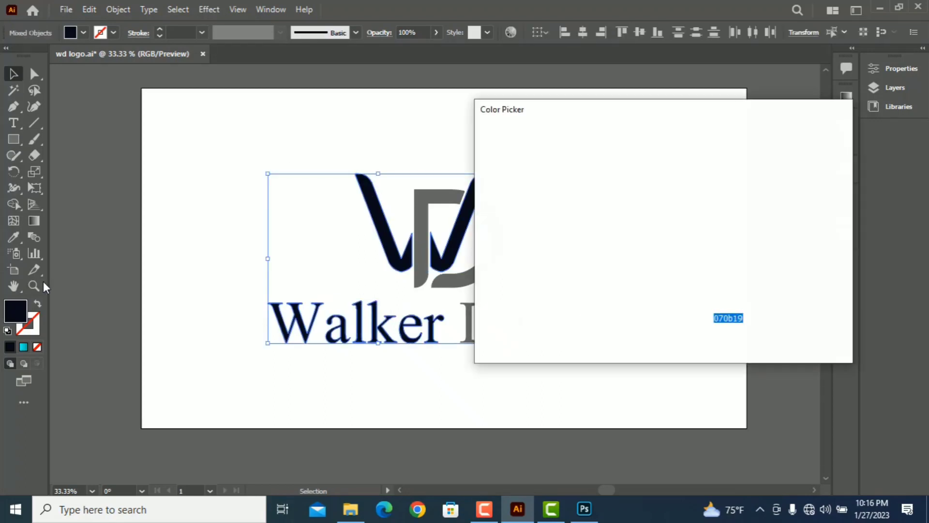
mouse_move(674, 224)
left_mouse_down()
mouse_move(682, 144)
mouse_move(643, 146)
left_mouse_up()
left_click(642, 155)
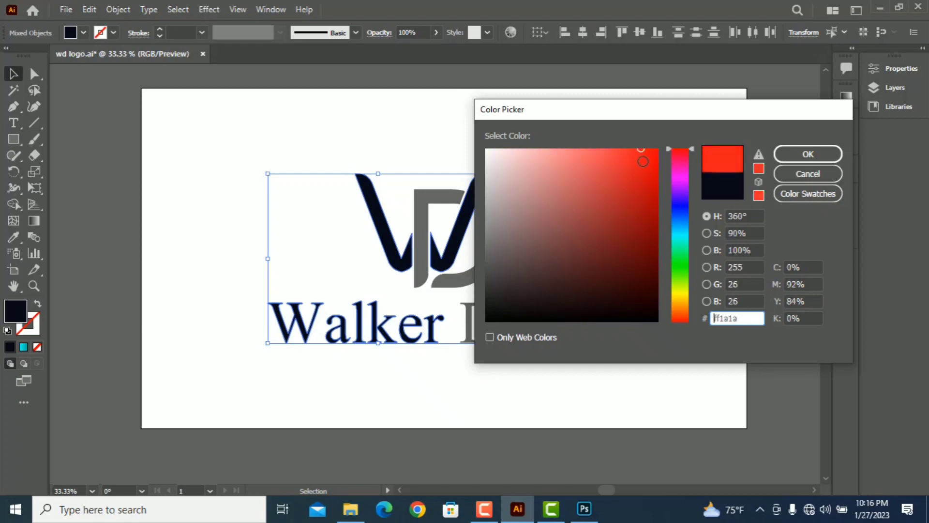
left_click(806, 154)
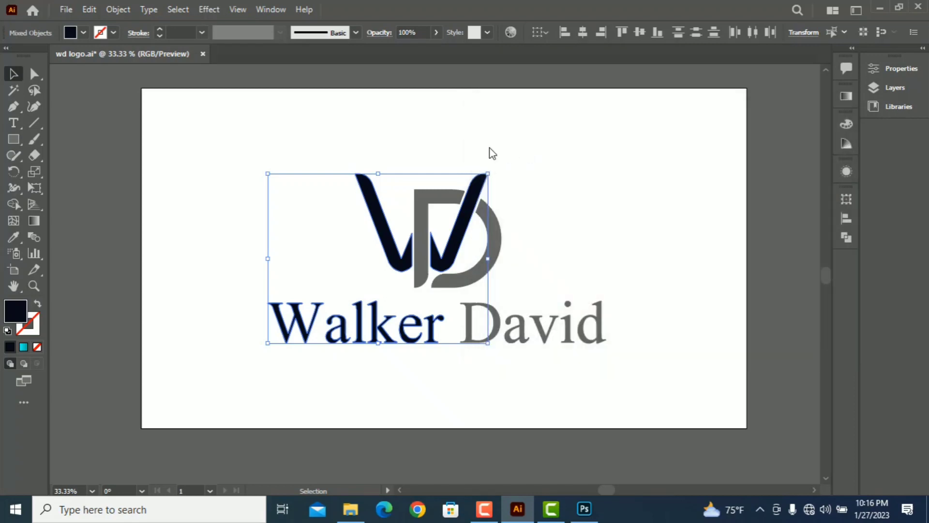
left_click(550, 153)
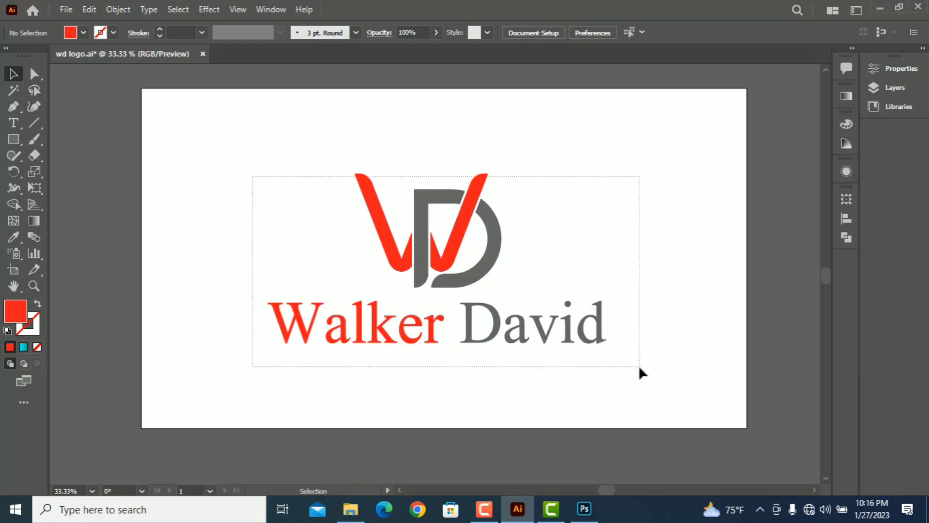
Select the entire logo and copy it.
key("ctrl+a")
key("a")
key("v")
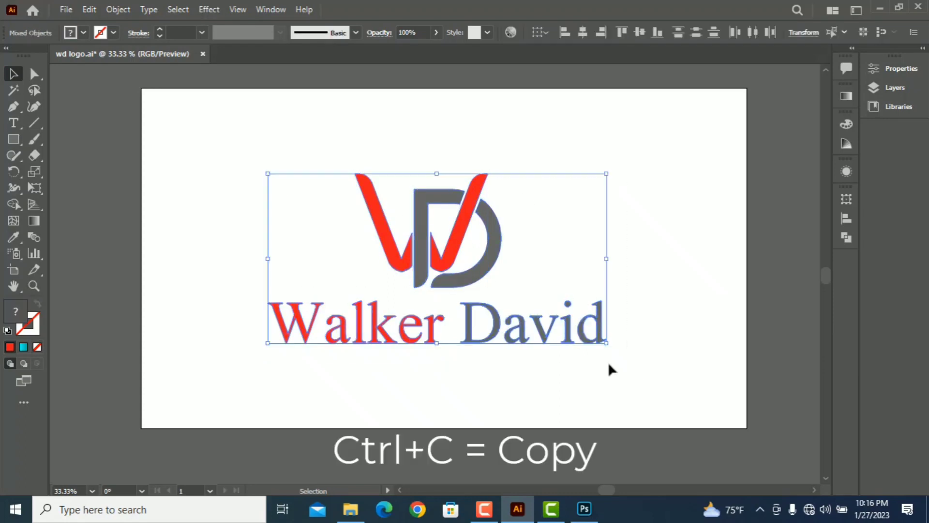
In Photoshop's Your Logo.psb, hide Layer 3 and paste the WD logo as pixels, enlarged.
left_click(585, 509)
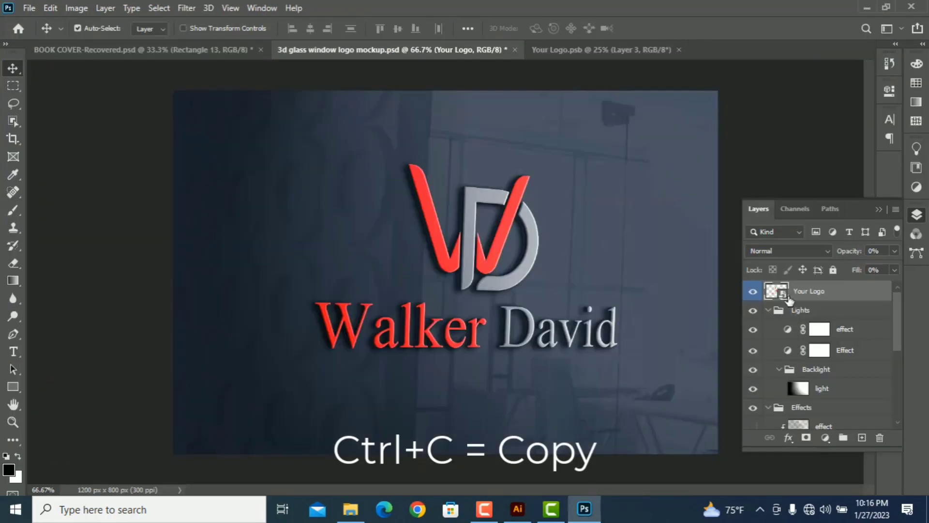
left_click(634, 46)
left_click(755, 317)
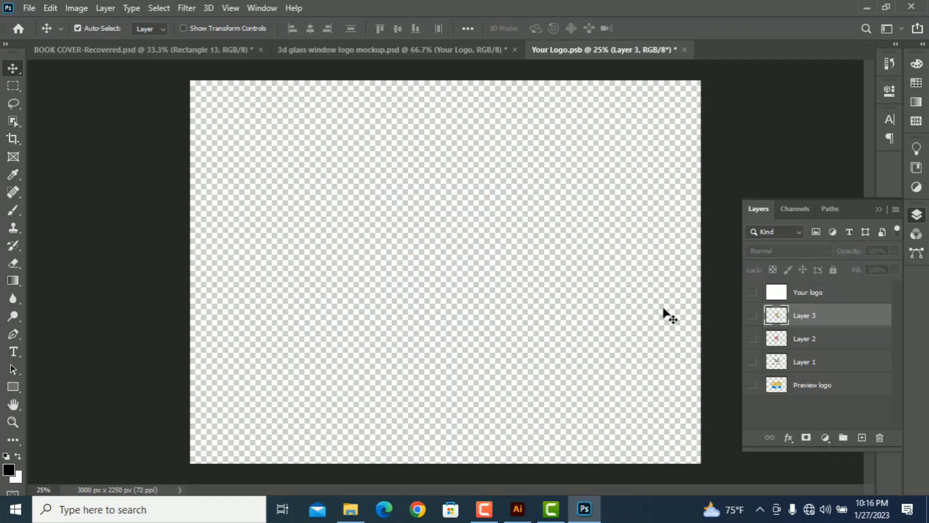
key("ctrl+v")
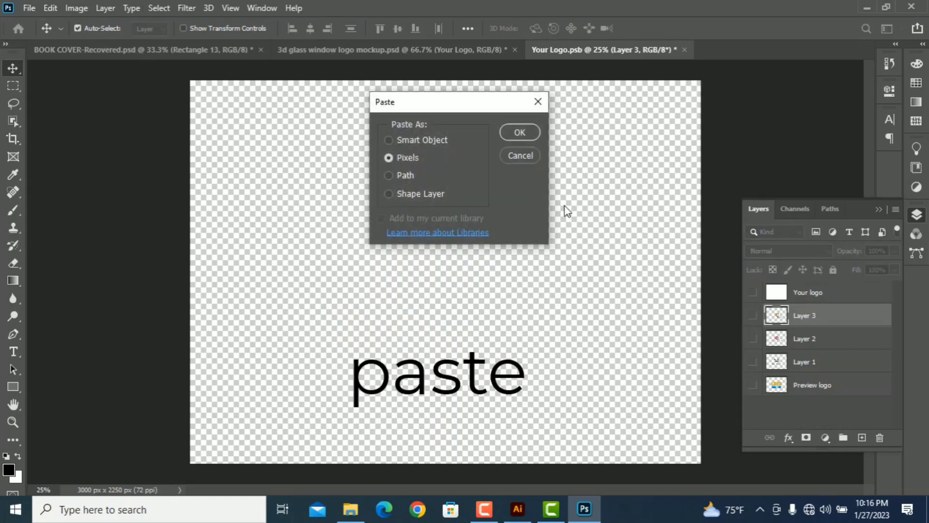
left_click(519, 133)
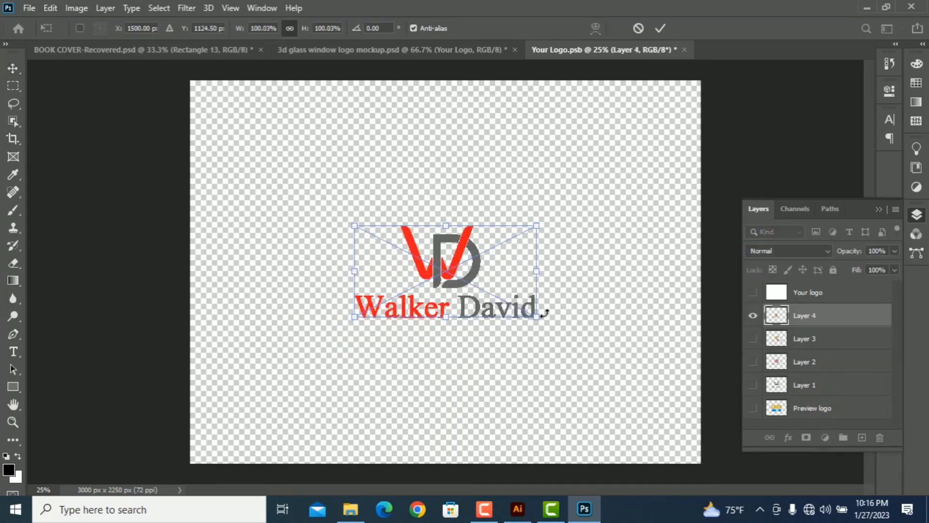
left_click_drag(537, 317, 577, 349)
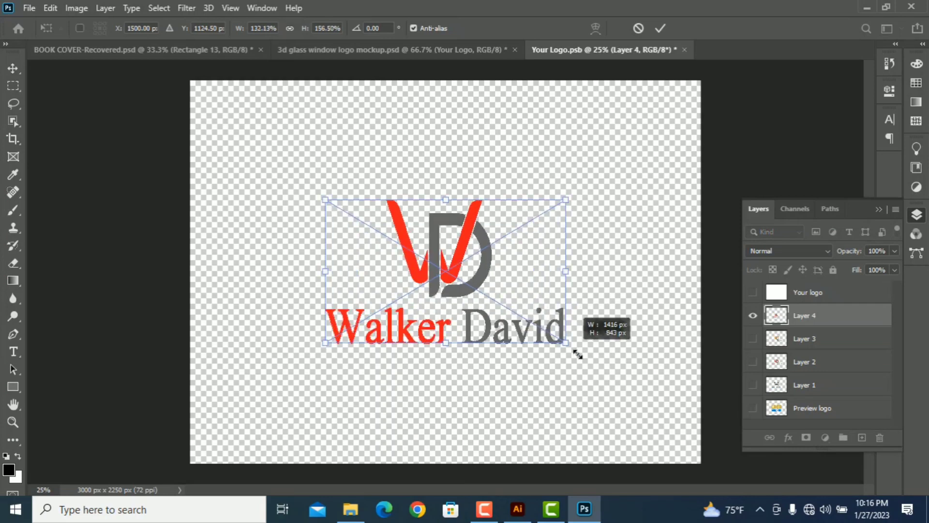
key("Return")
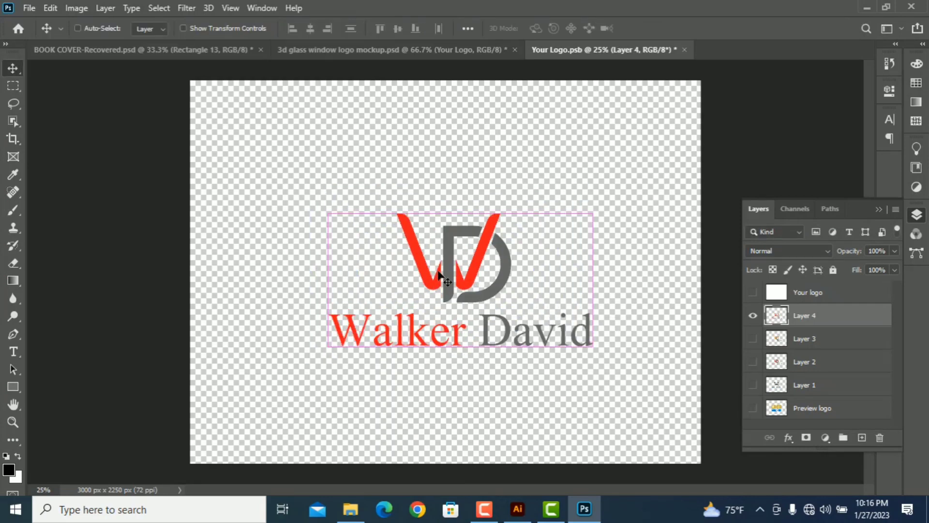
Close Your Logo.psb and save the changes.
key("ctrl")
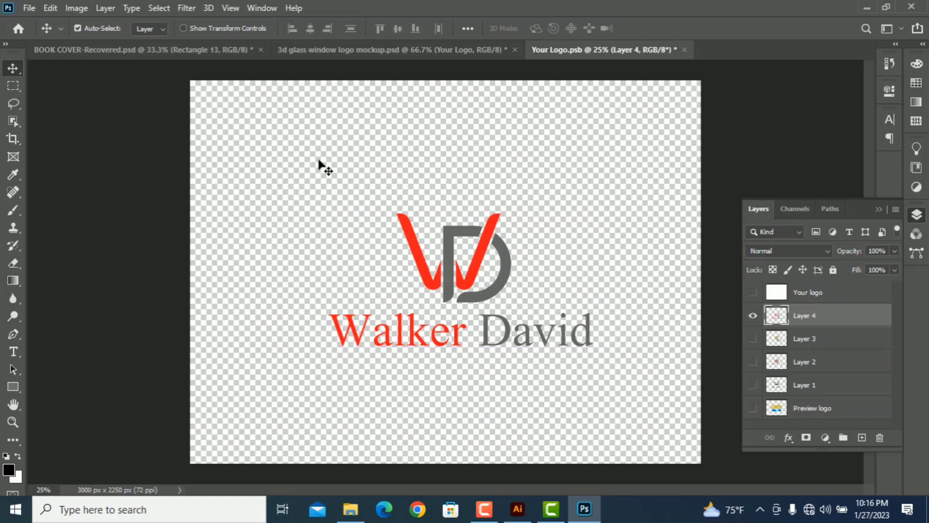
left_click(685, 50)
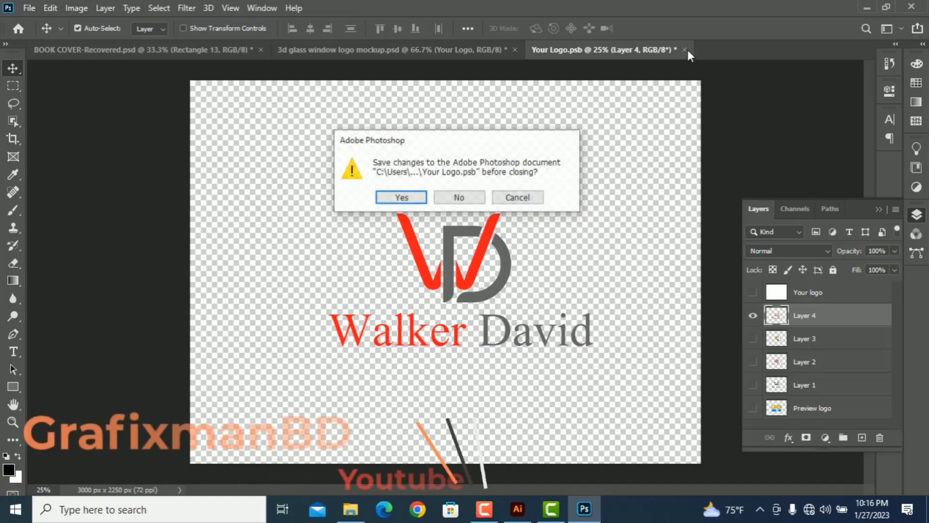
left_click(402, 198)
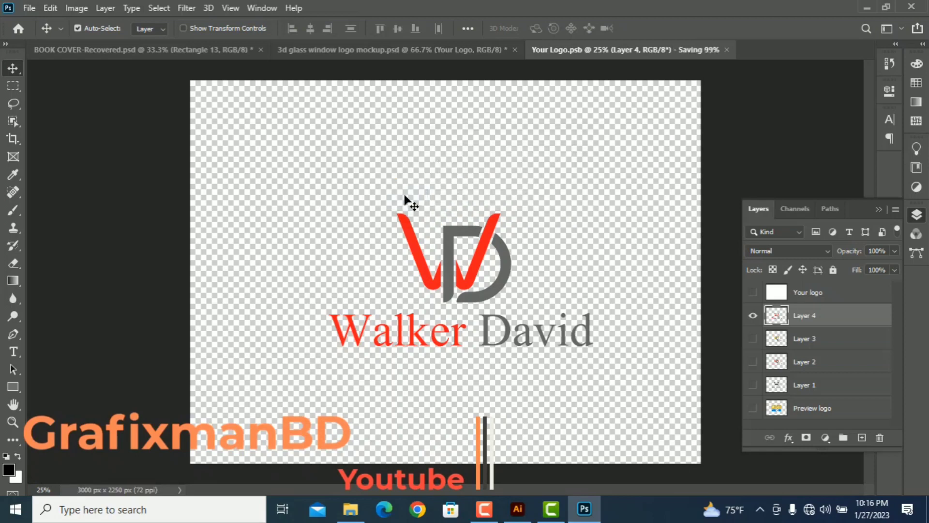